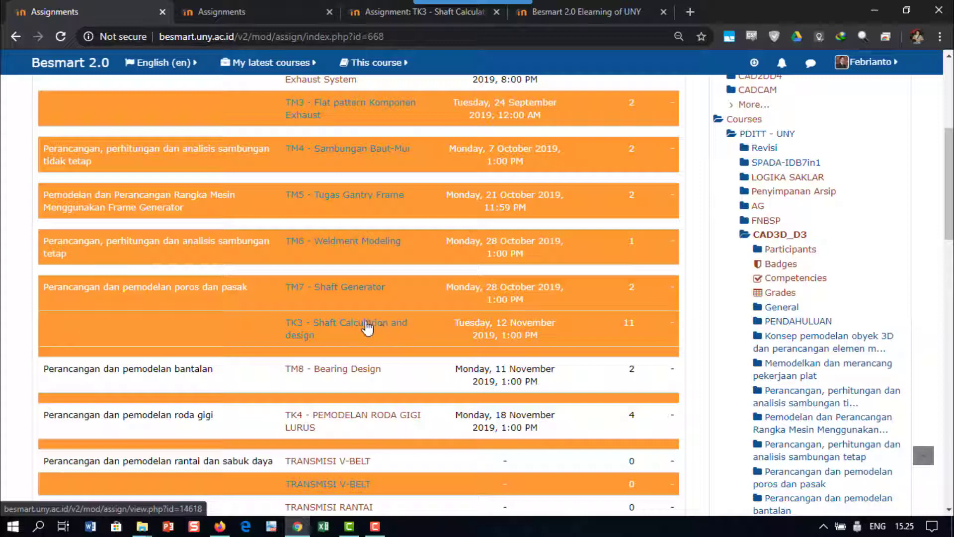
Open the TK3 - Shaft Calculation and design assignment and bring up its settings for editing
click(367, 327)
scroll(447, 327, down, 1)
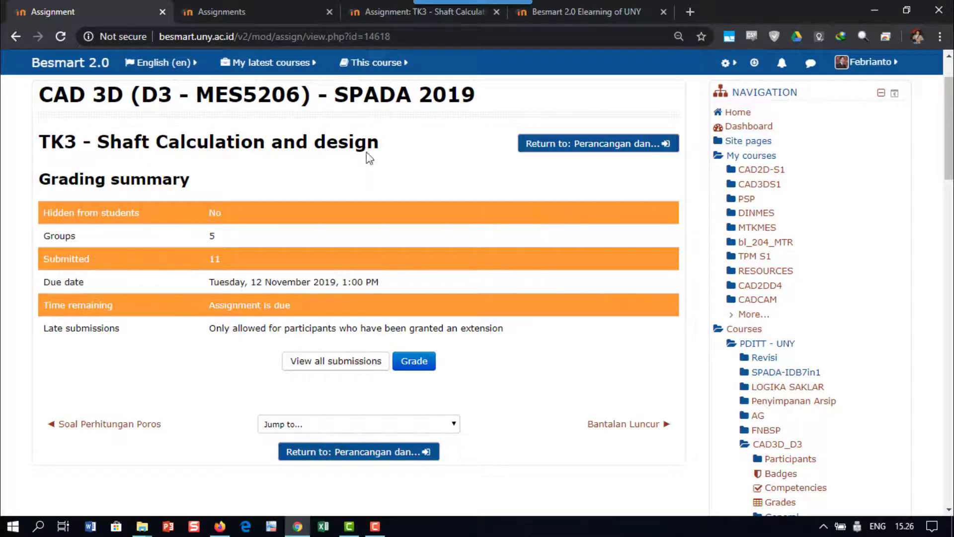
scroll(692, 284, down, 1)
scroll(692, 284, down, 10)
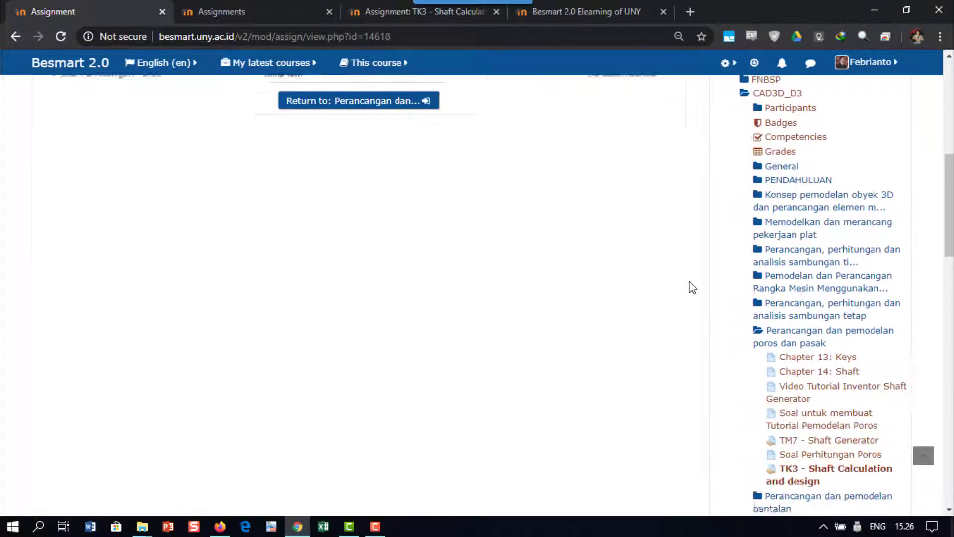
scroll(692, 288, down, 5)
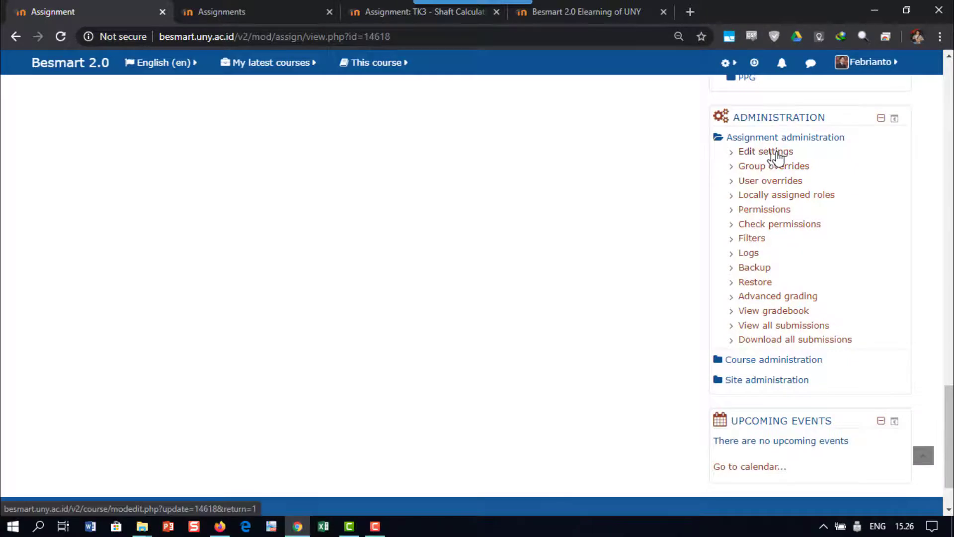
click(776, 157)
Review the assignment's availability, submission types and expanded Feedback types settings, then save and return to the course
scroll(665, 307, down, 10)
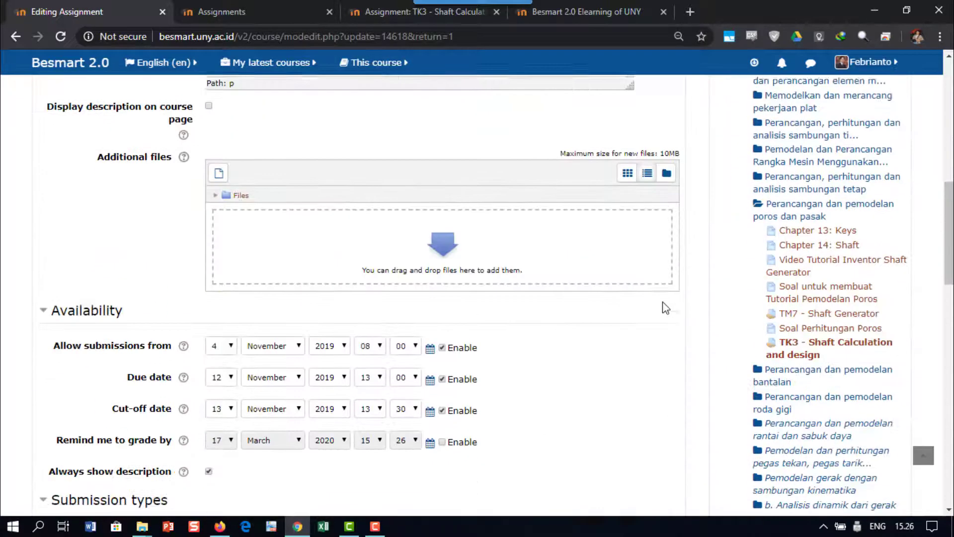
scroll(665, 307, down, 6)
scroll(663, 307, down, 2)
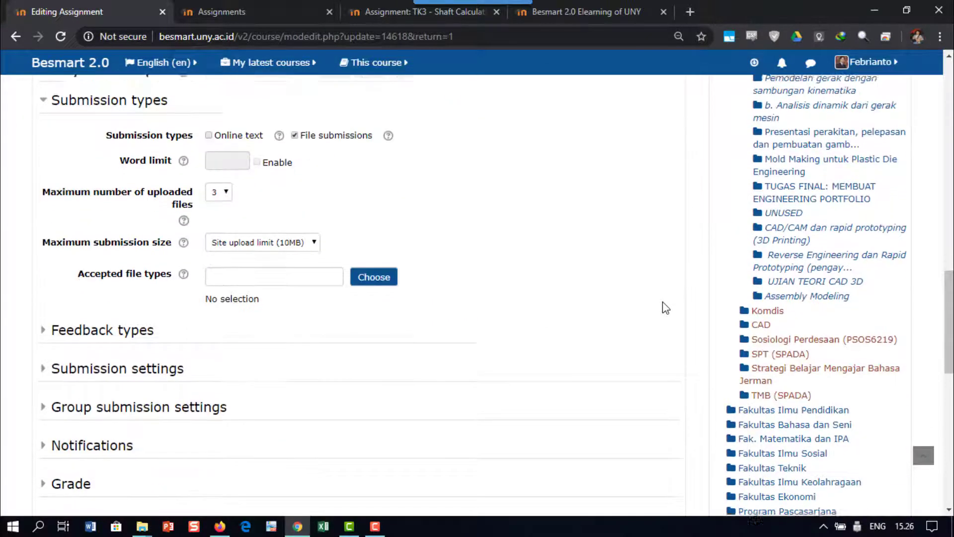
click(43, 299)
scroll(184, 297, down, 1)
scroll(185, 296, down, 1)
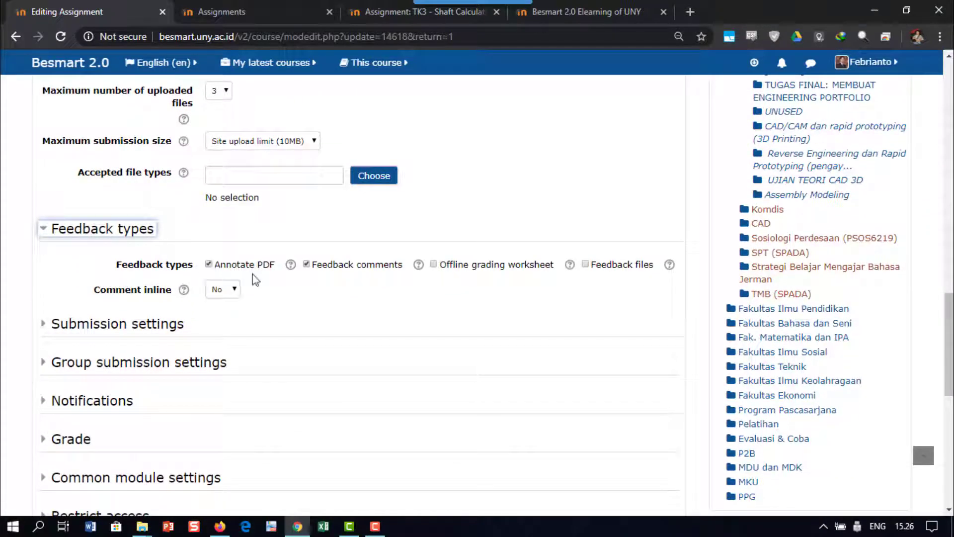
scroll(316, 295, down, 7)
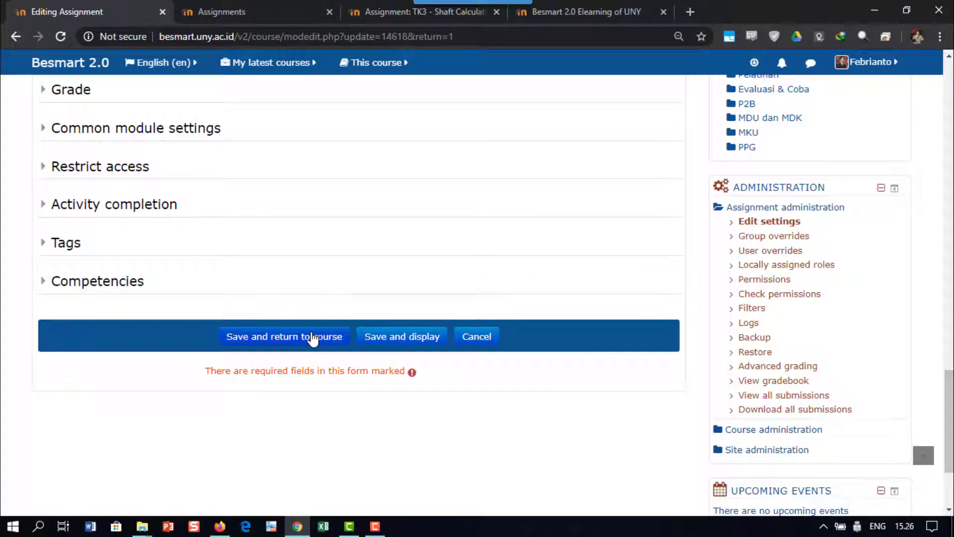
click(312, 338)
Open the grading view of TK3 - Shaft Calculation and design from the course's assignment list
scroll(348, 328, up, 15)
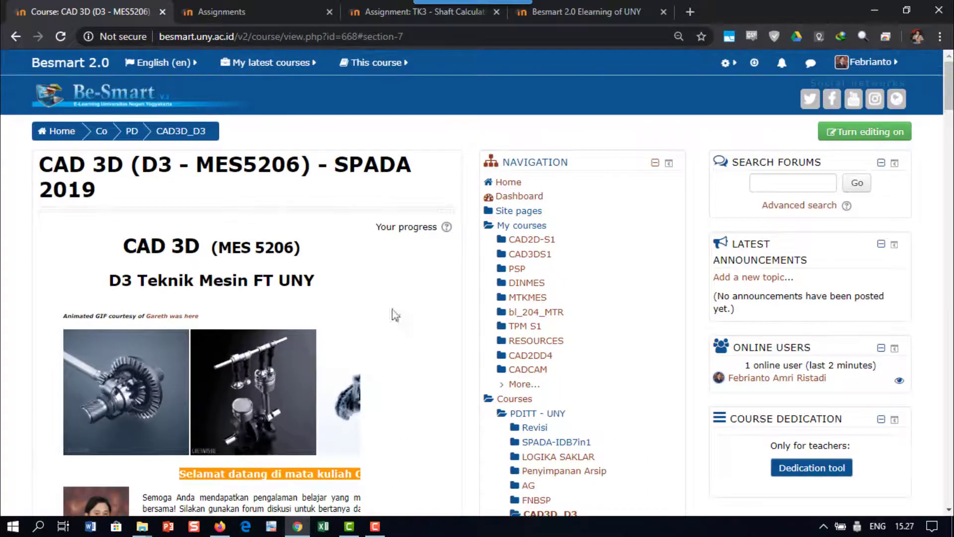
click(395, 63)
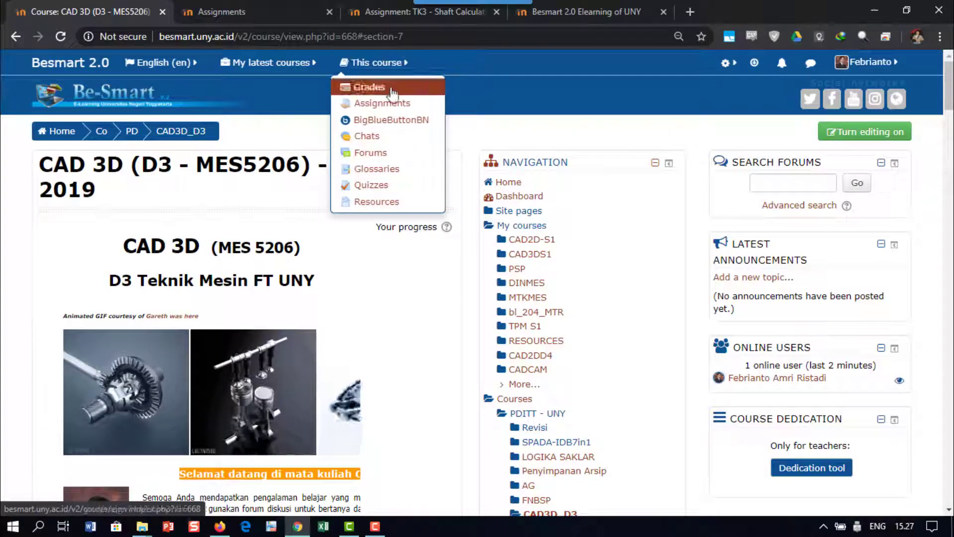
click(393, 103)
scroll(393, 106, down, 2)
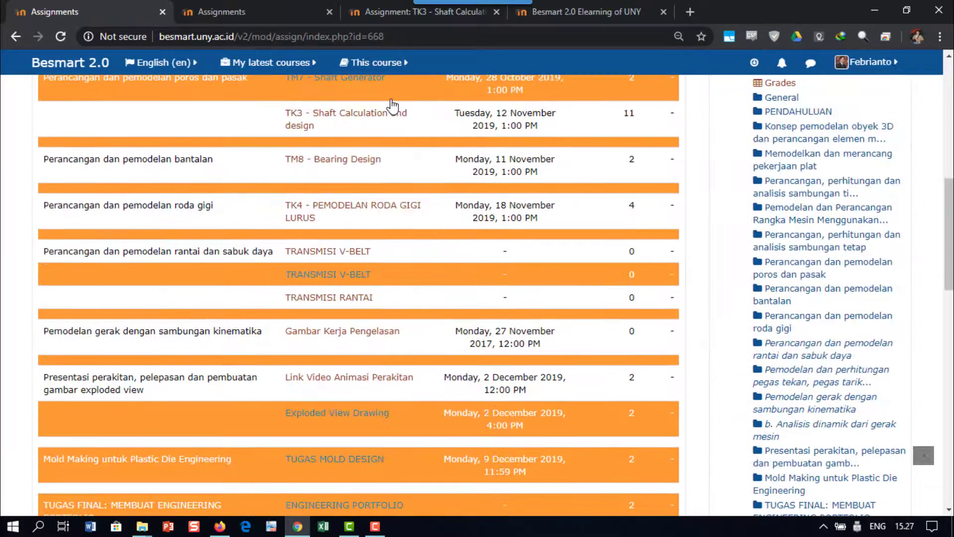
scroll(392, 106, up, 3)
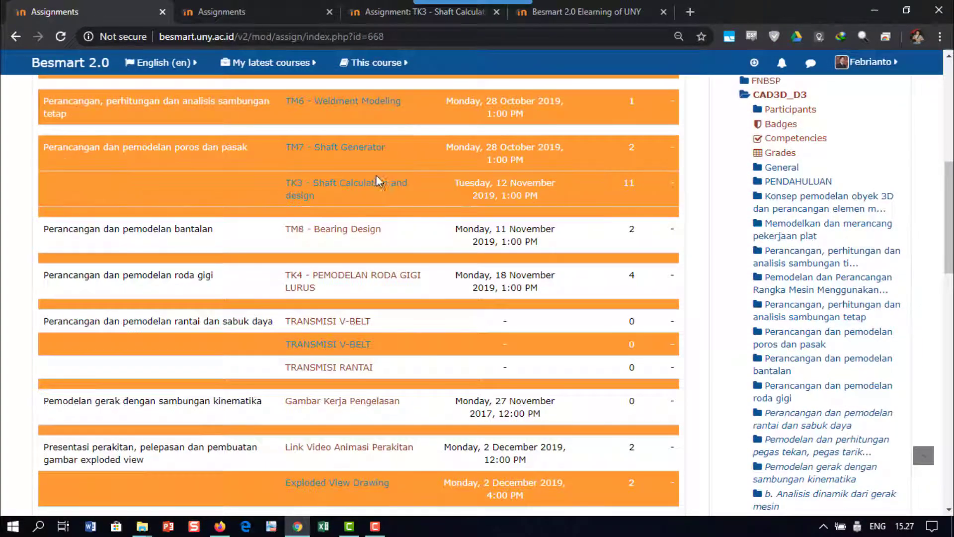
click(378, 186)
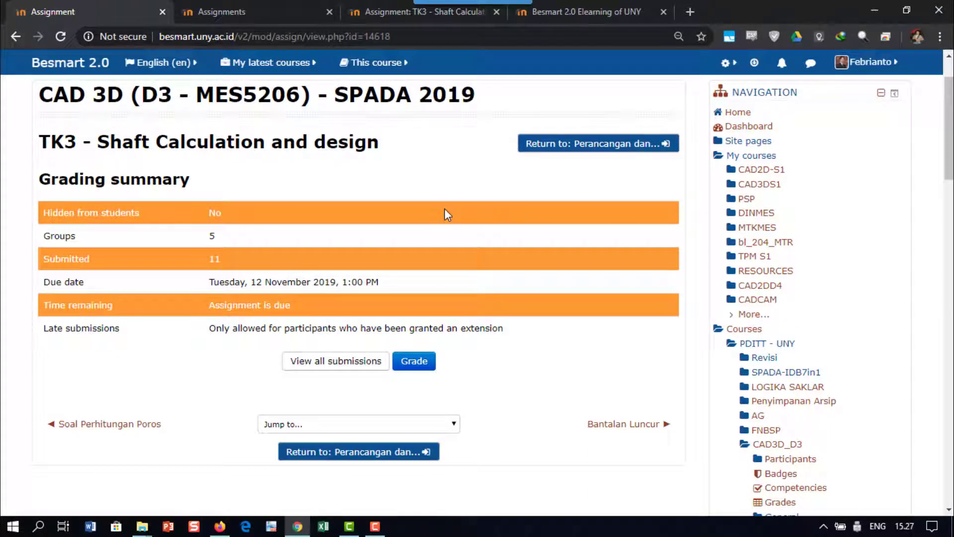
click(416, 362)
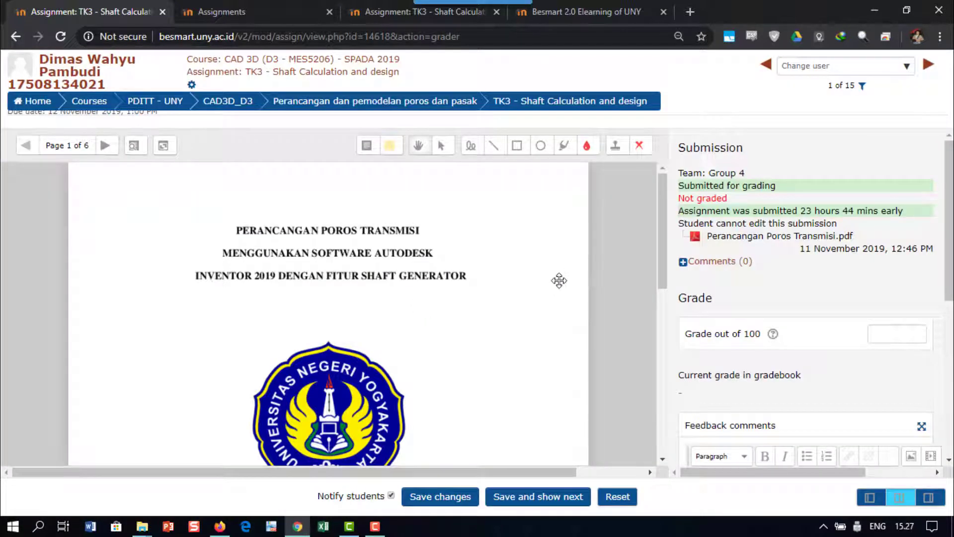
Add the comment "Buatlah lebih ringkas" beside the shaft figure on page 2 of the submitted PDF
scroll(559, 281, down, 3)
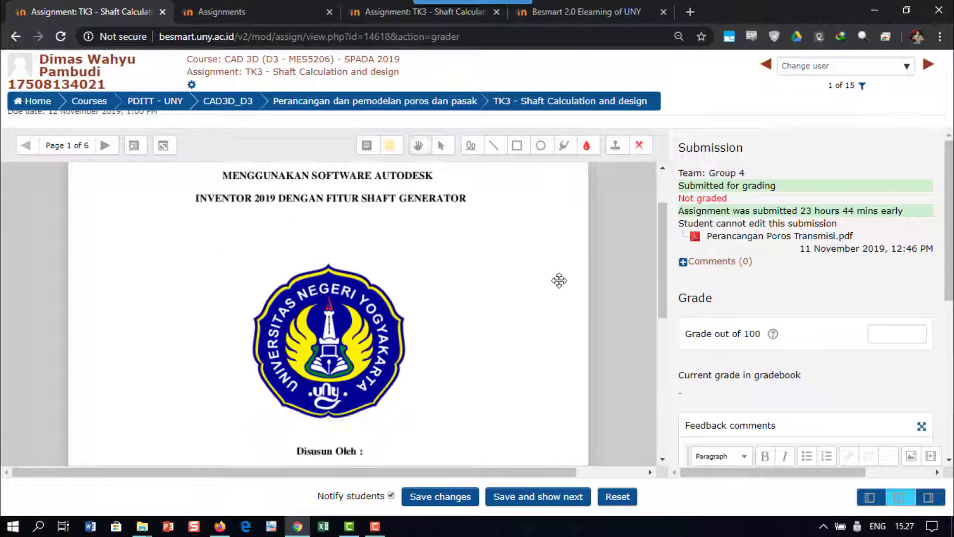
click(106, 147)
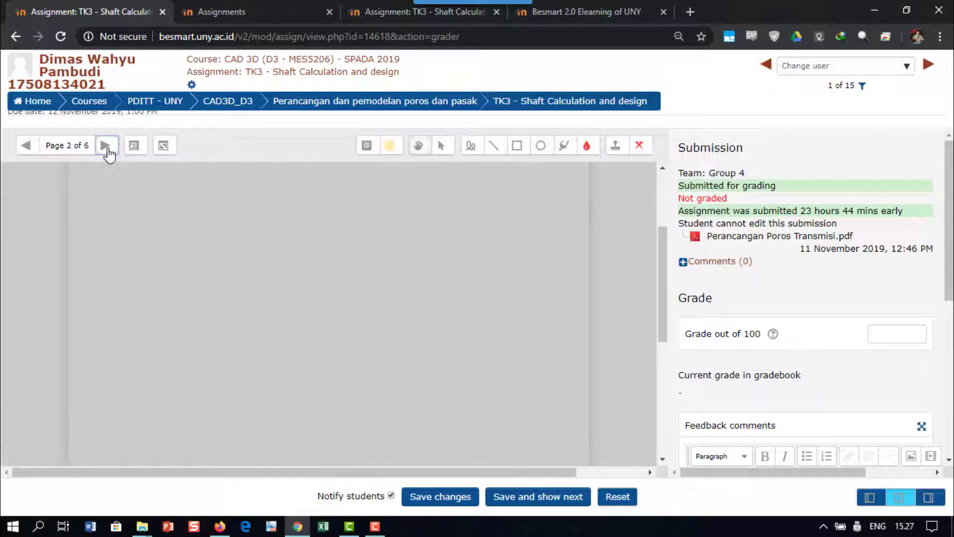
click(366, 146)
mouse_move(353, 201)
mouse_down()
mouse_move(411, 224)
mouse_move(521, 243)
mouse_move(538, 263)
mouse_up()
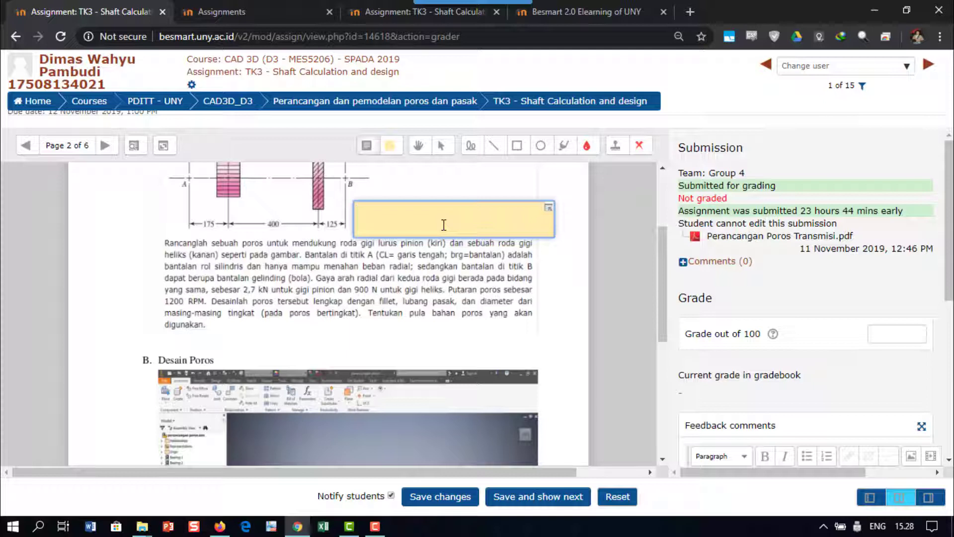
text(Buatlah lebih ringkas)
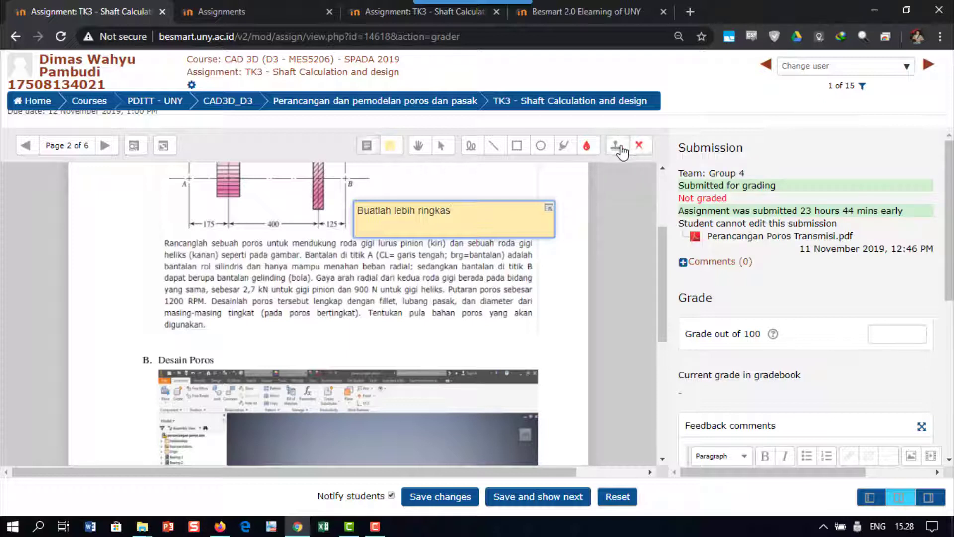
Stamp a green check mark next to the "B. Desain Poros" heading on page 2 of the submission
click(639, 146)
click(638, 196)
click(436, 313)
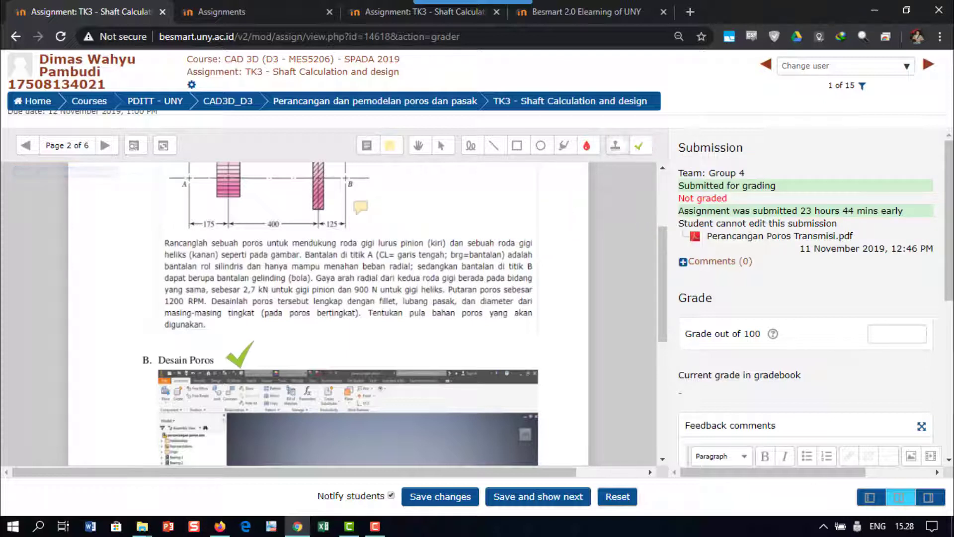
scroll(234, 353, down, 1)
click(219, 283)
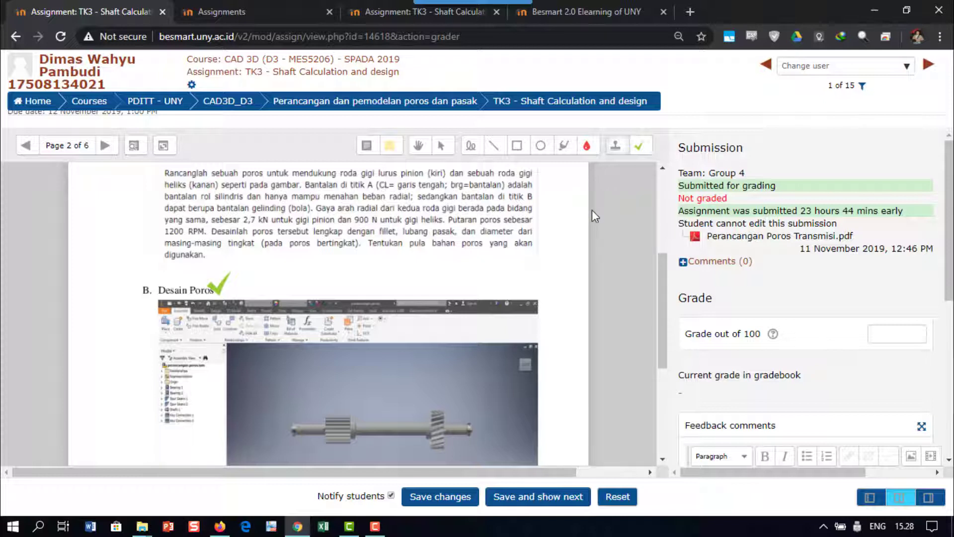
Give the submission a grade of 80 and save the changes while moving on to the next student
click(904, 338)
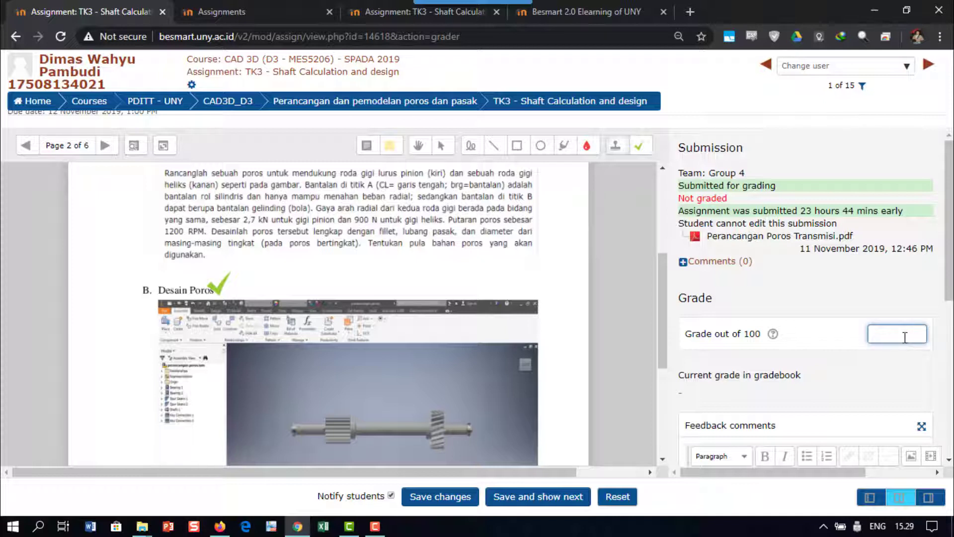
text(80)
click(928, 66)
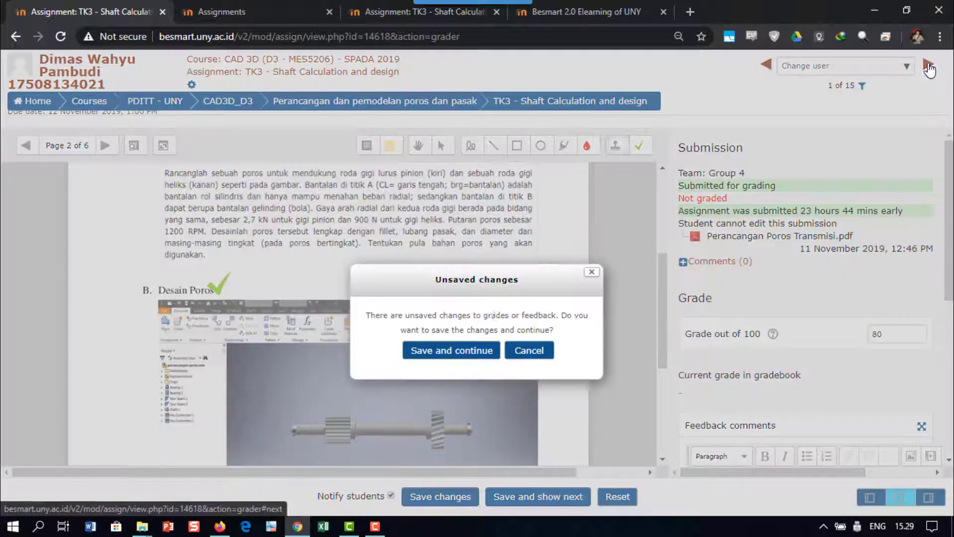
click(461, 361)
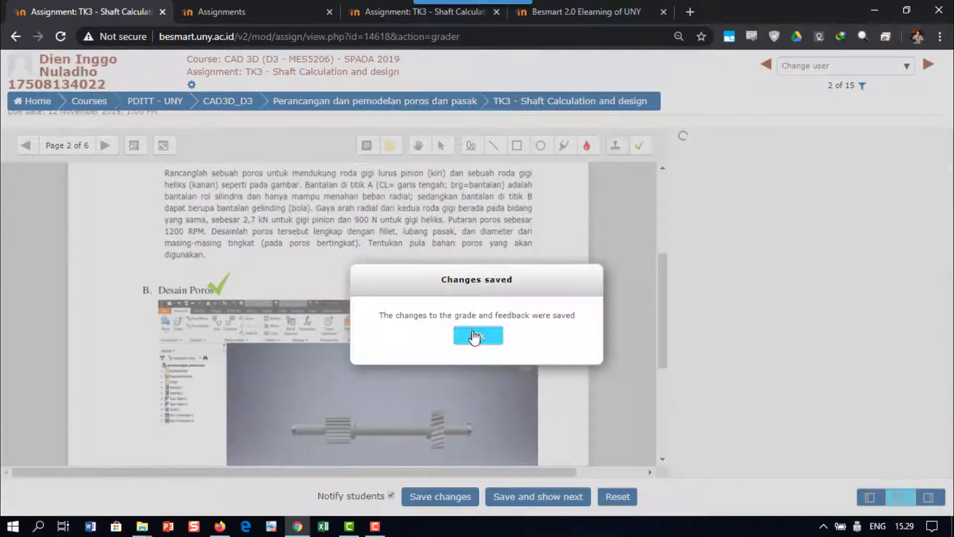
click(477, 336)
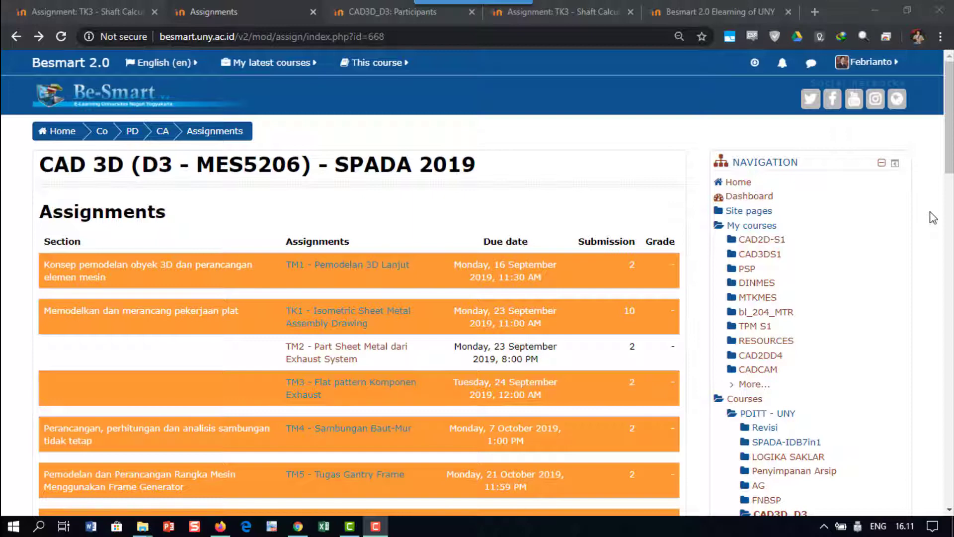
Open the list of all submissions for TK3 - Shaft Calculation and design from the Assignments page
click(931, 214)
scroll(547, 219, down, 8)
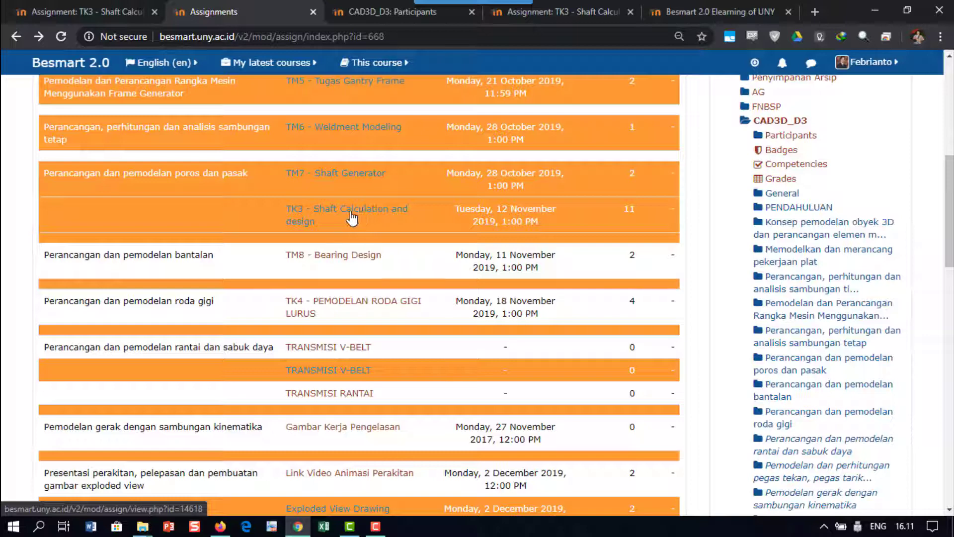
click(352, 214)
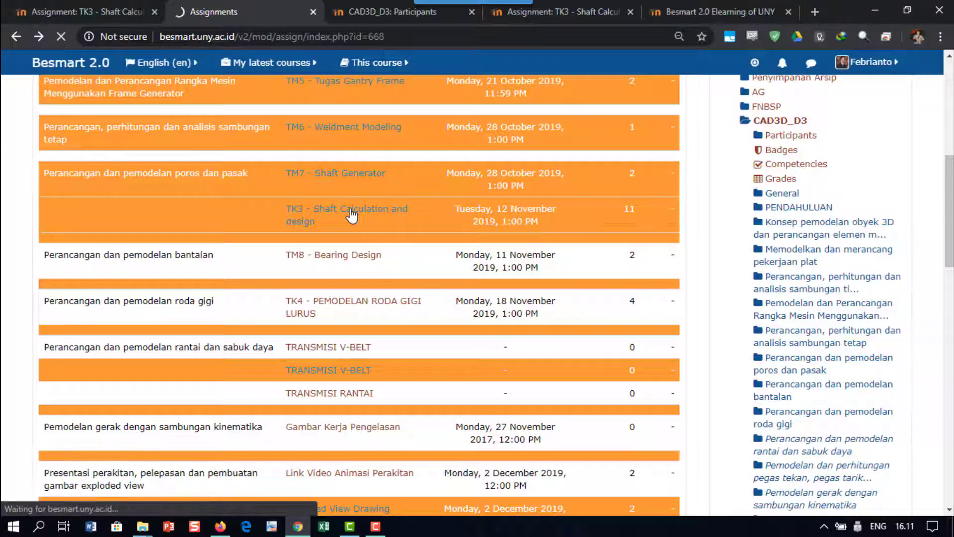
scroll(352, 318, down, 2)
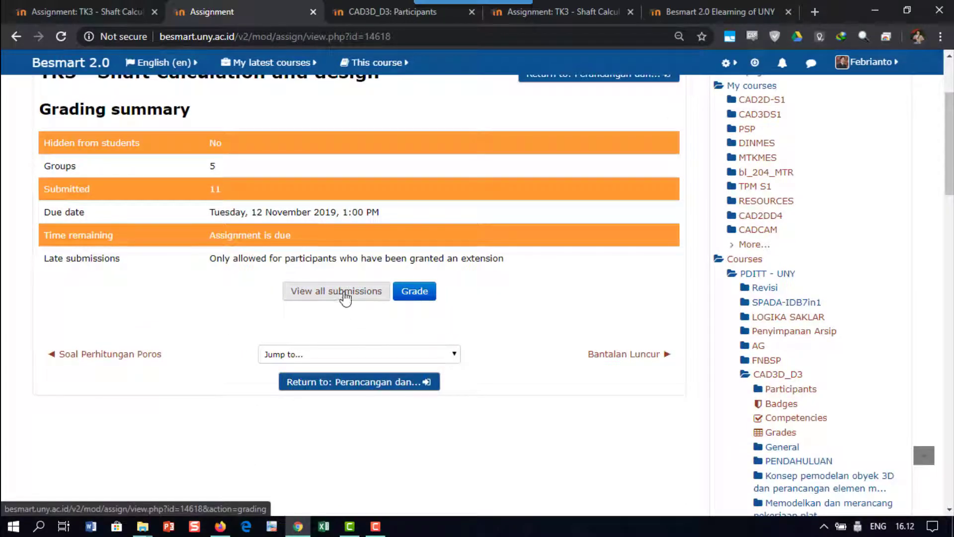
click(342, 295)
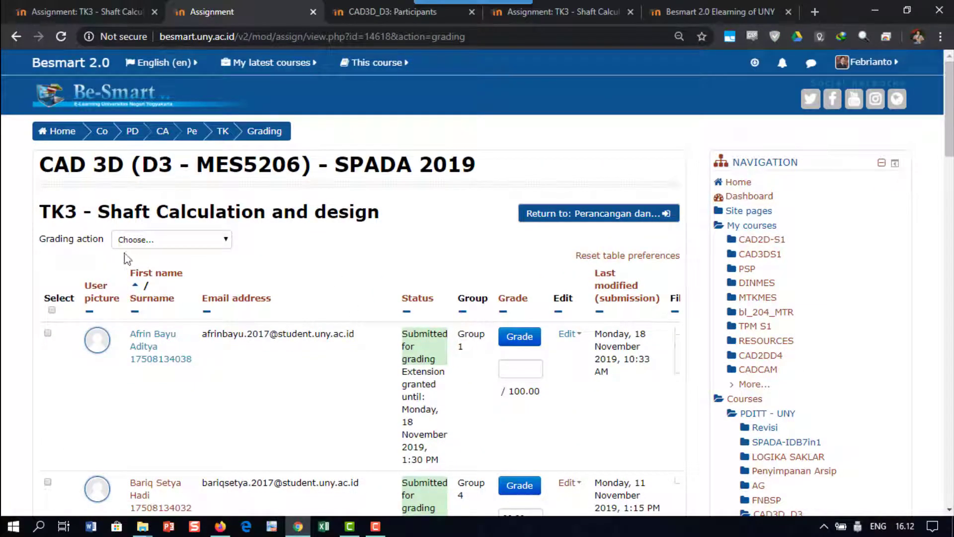
Download all submissions as CAD3D_D3-TK3 - Shaft Calculation and design-14618.zip to the Desktop
click(198, 241)
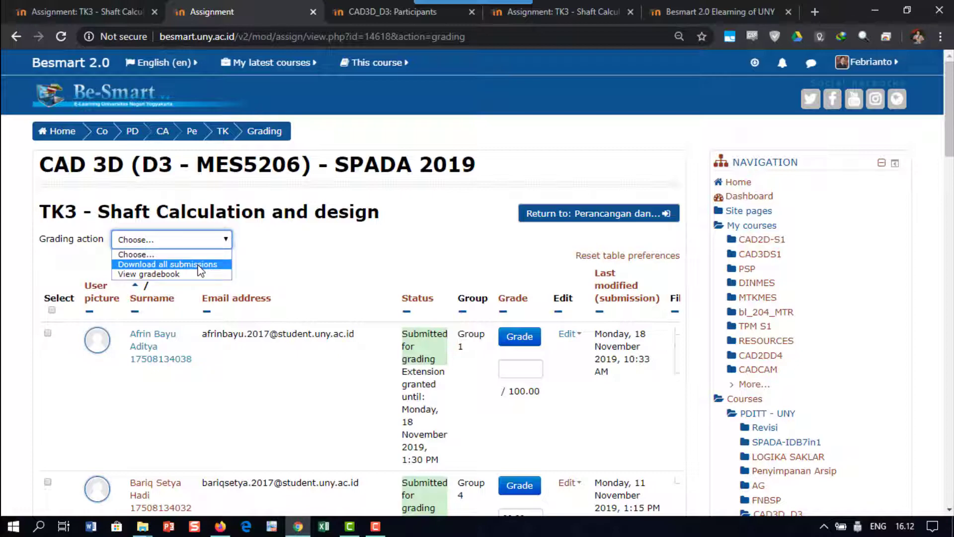
click(199, 265)
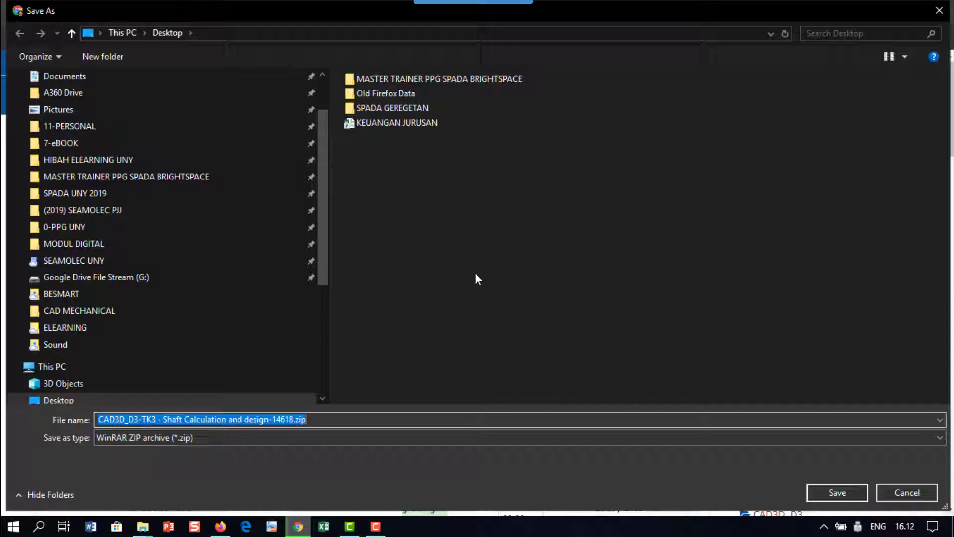
click(847, 493)
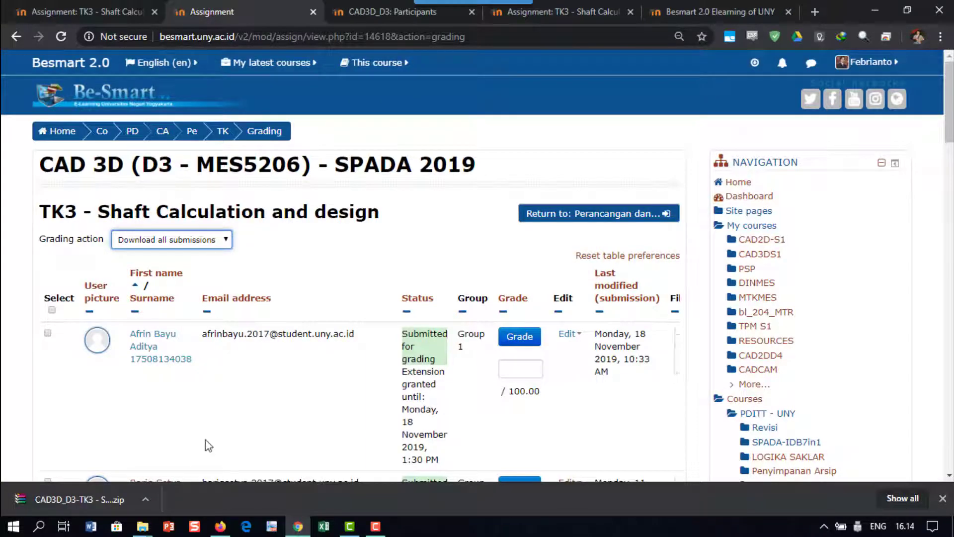
Show the downloaded ZIP in File Explorer, extract it to a folder of the same name and select that folder
click(147, 500)
click(171, 451)
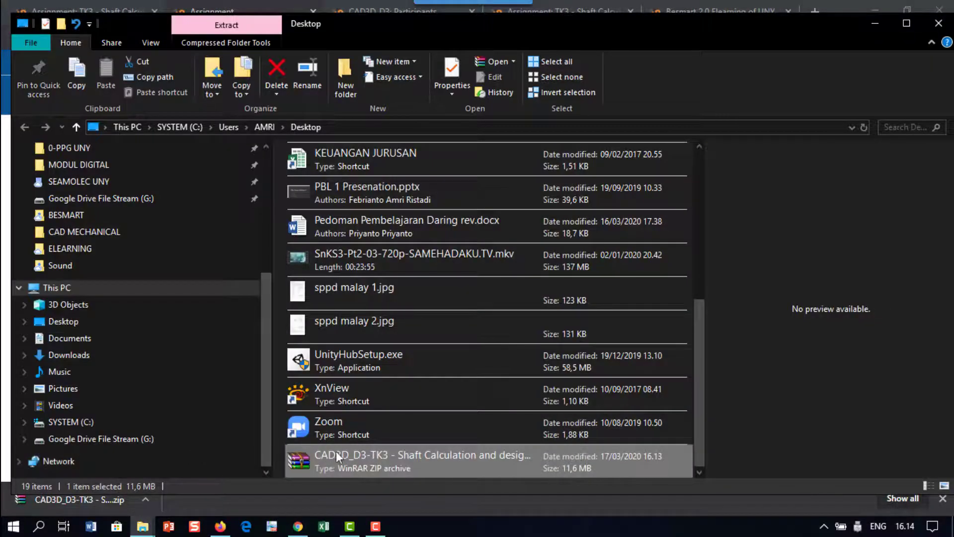
right_click(348, 452)
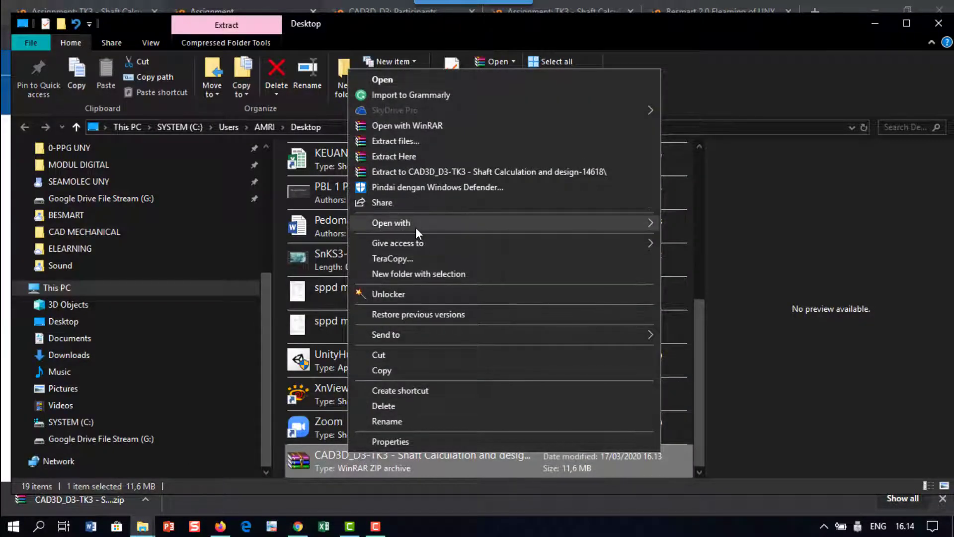
click(446, 172)
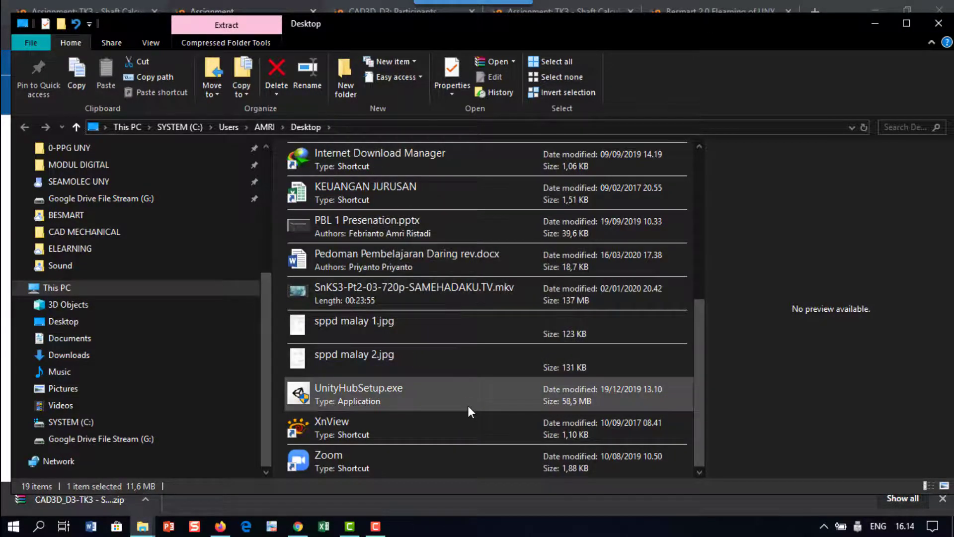
scroll(467, 403, up, 3)
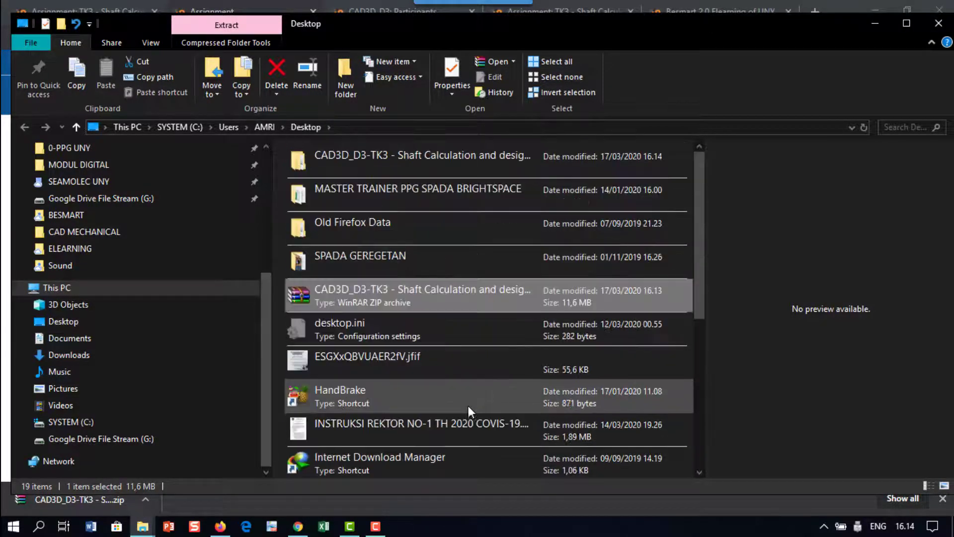
click(442, 158)
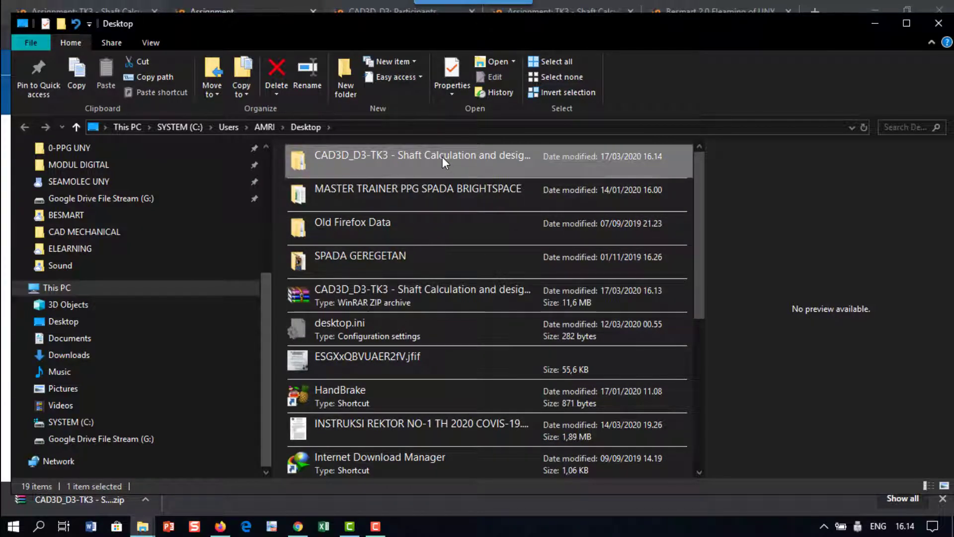
Open the extracted CAD3D_D3-TK3 - Shaft Calculation and design-14618 folder and widen its Name column to show the full student folder names
double_click(442, 157)
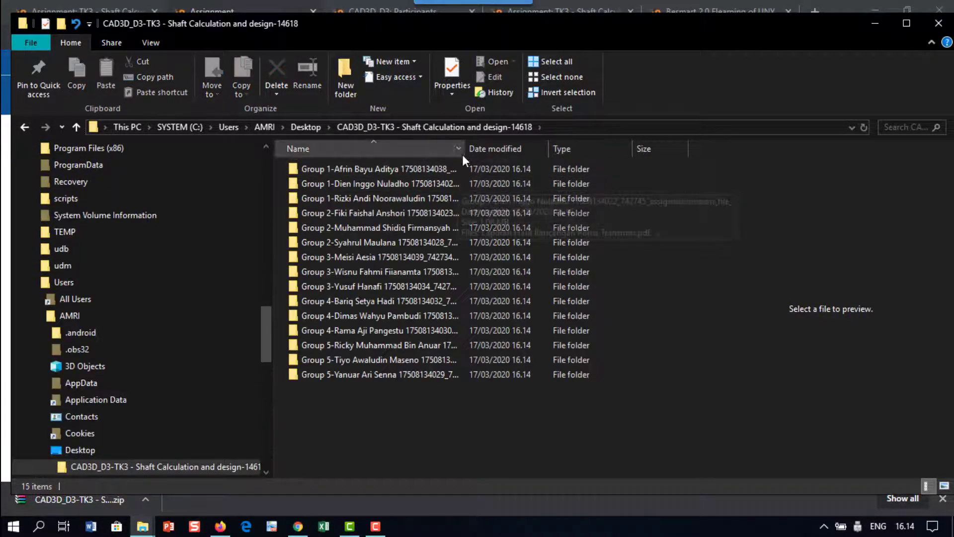
drag(463, 151, 564, 151)
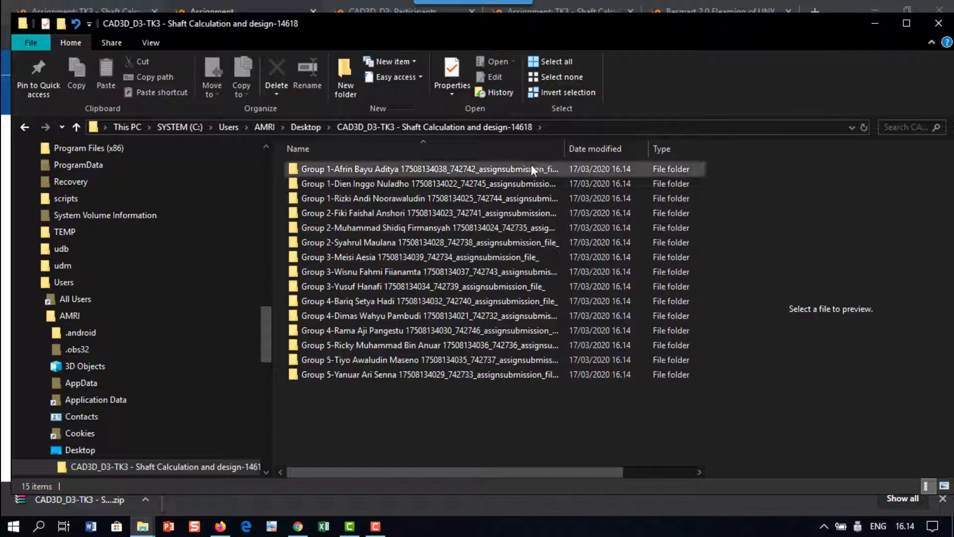
mouse_move(532, 166)
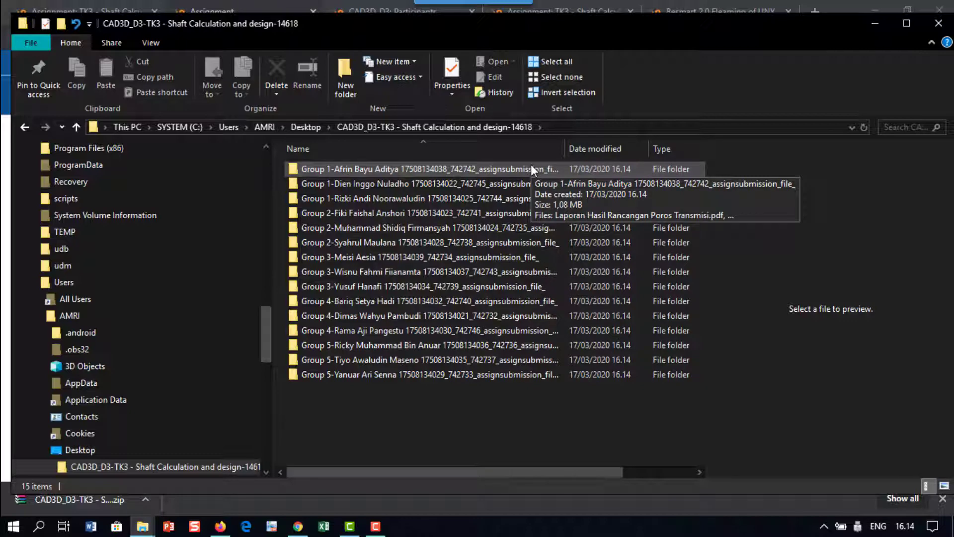
Look inside the first two Group 1 student folders, then return to the list of submission folders
double_click(530, 163)
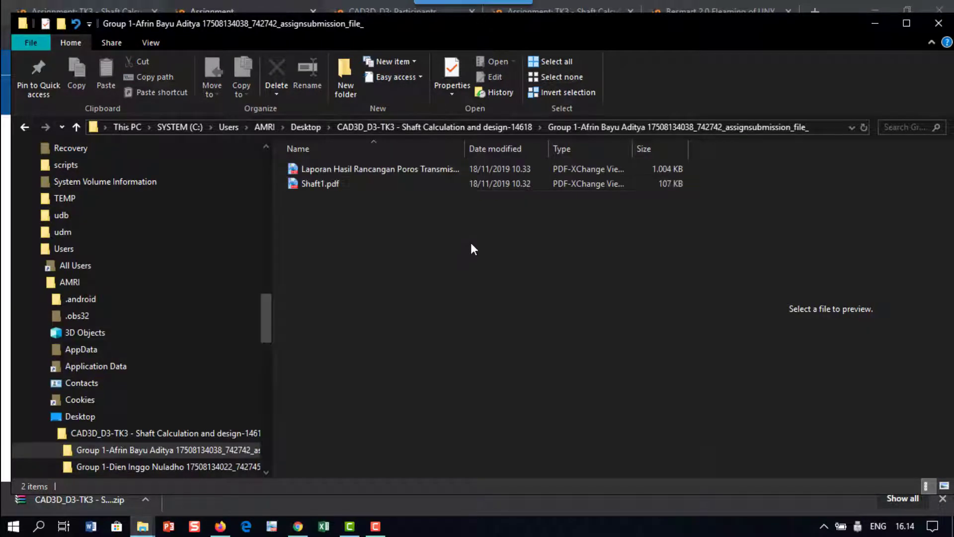
key(alt+Left)
double_click(420, 184)
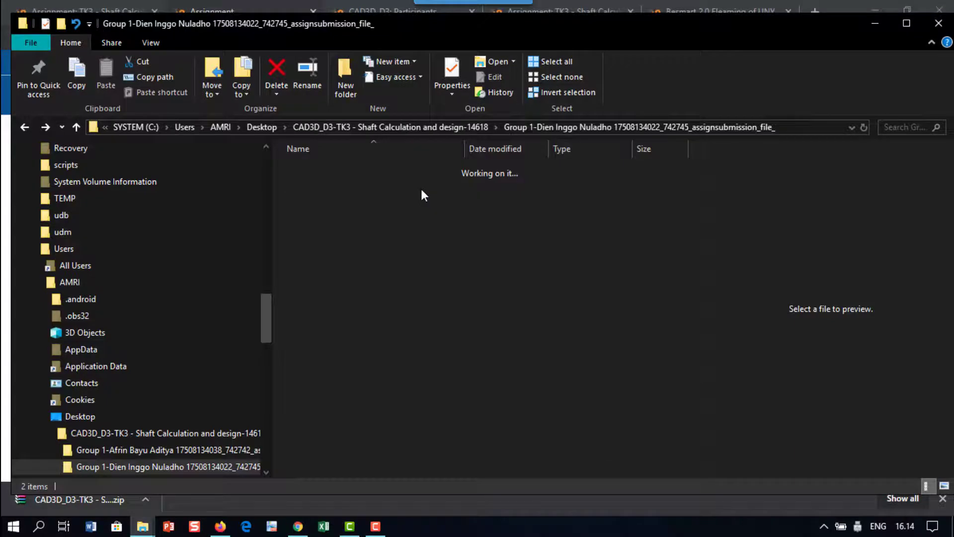
key(alt+Left)
click(408, 227)
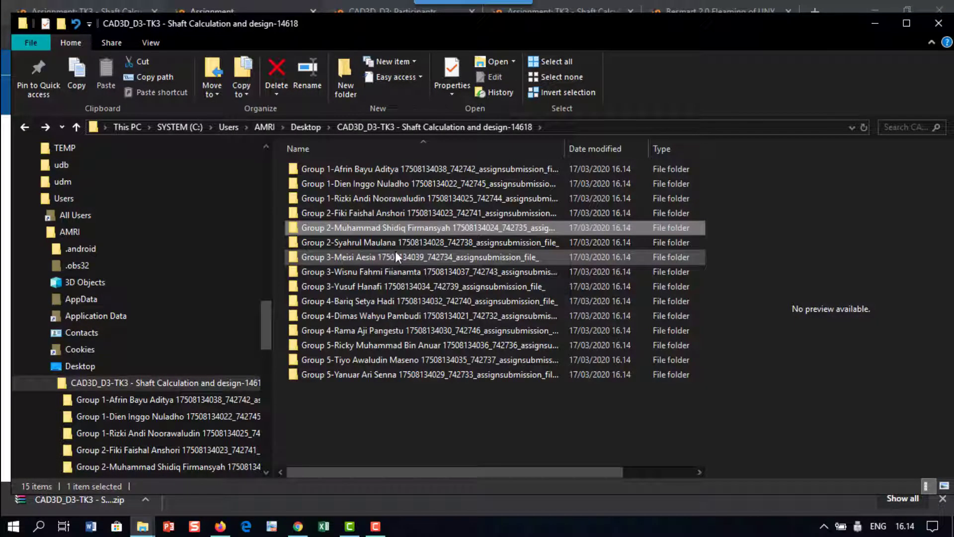
Switch to the browser's grading table and enter quick grades of 80 for the first listed student and 75 for the third
key(alt+Tab)
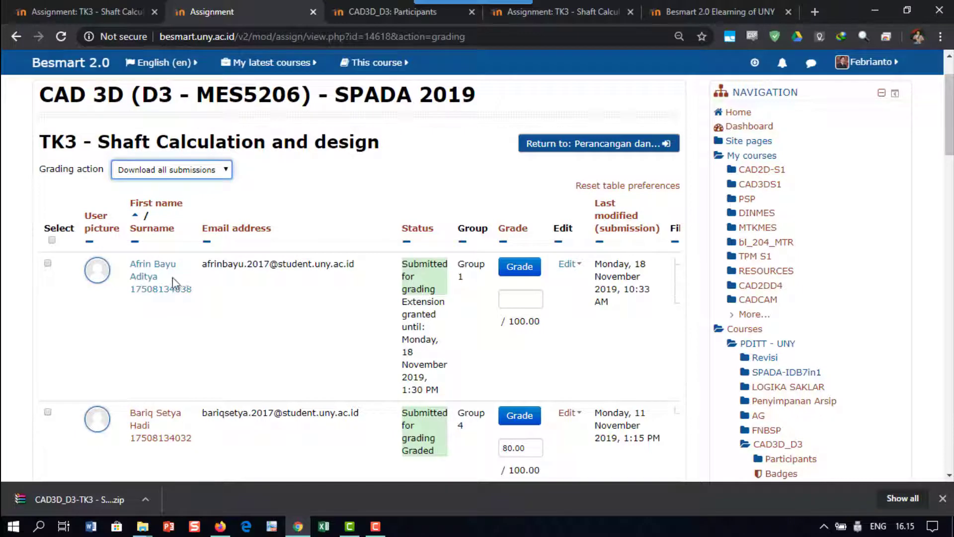
scroll(313, 313, down, 1)
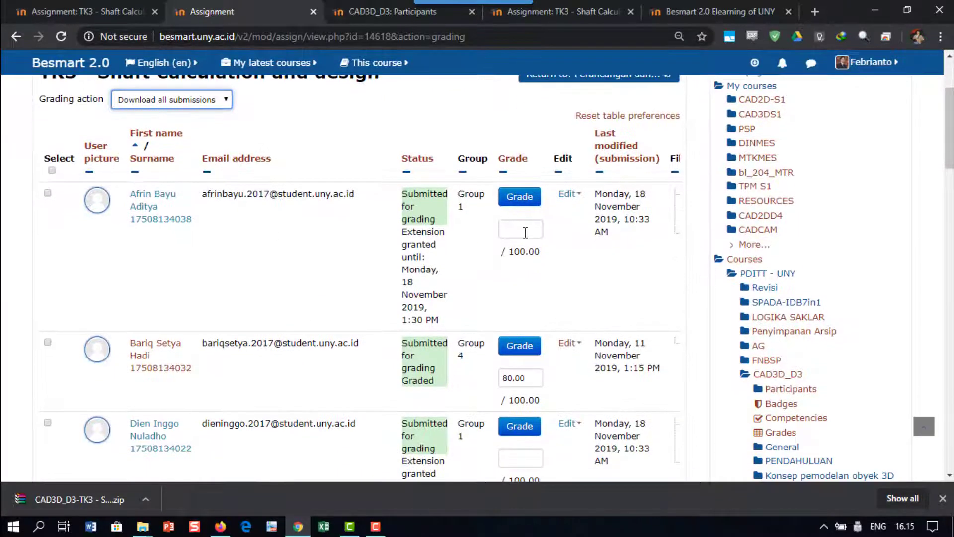
click(521, 230)
text(80)
scroll(525, 251, down, 1)
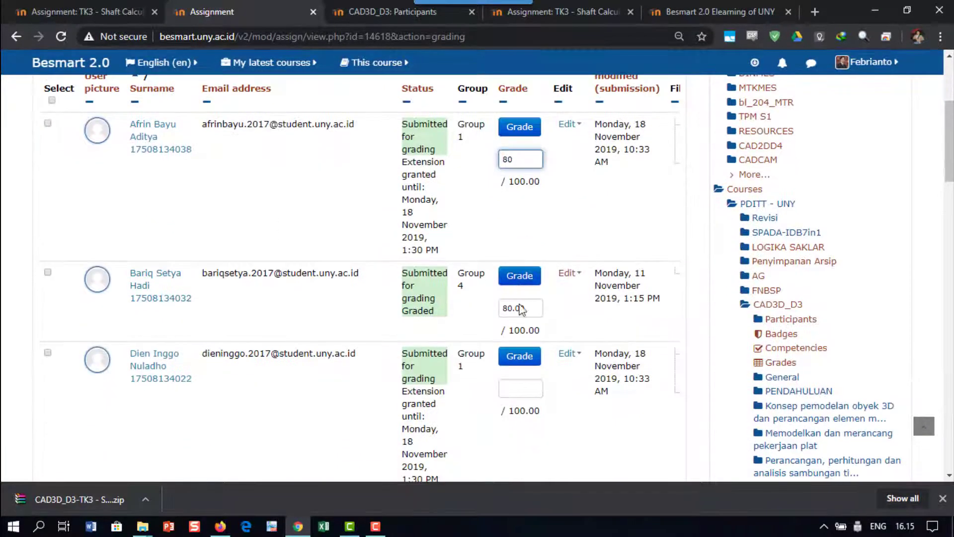
click(525, 309)
scroll(525, 309, down, 1)
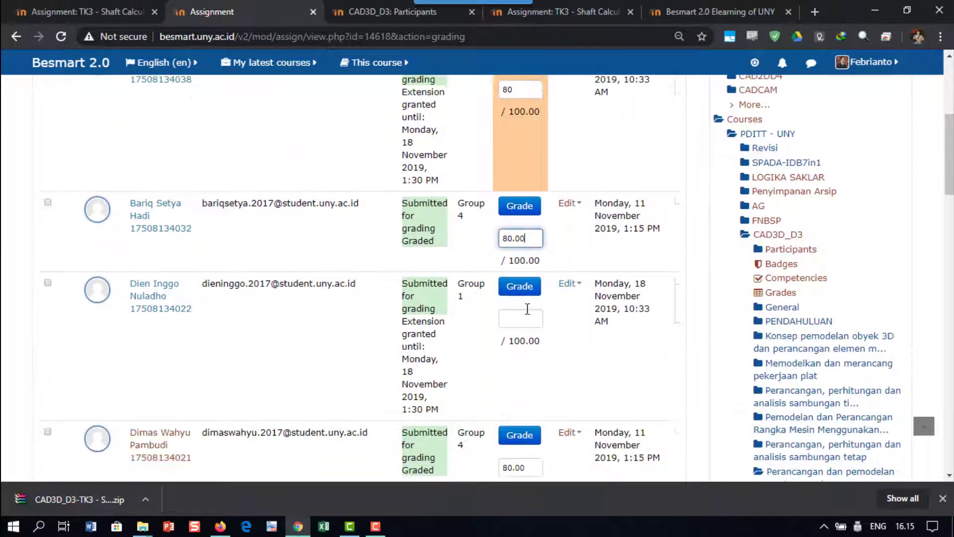
click(520, 313)
text(75)
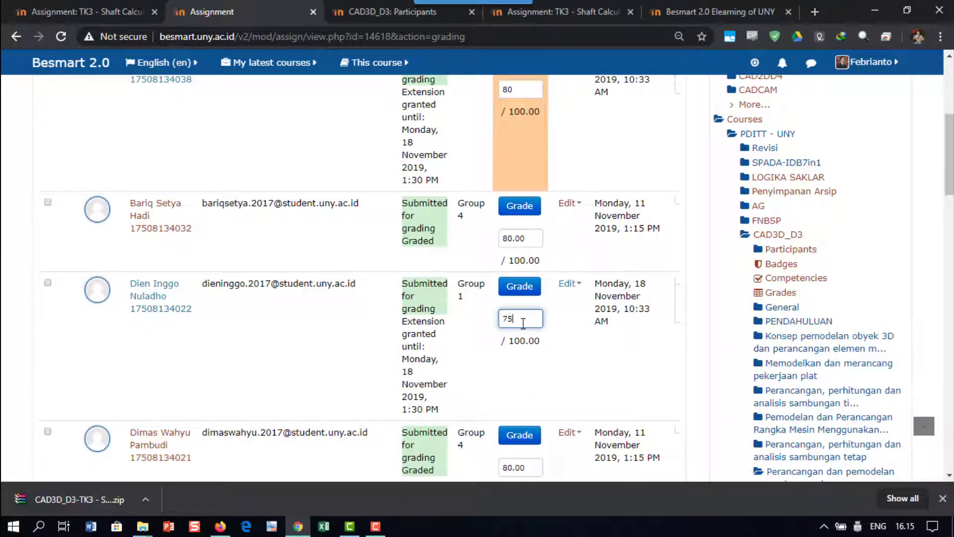
Review the remaining students in the grading table, the quick grading save controls and the Options section
scroll(524, 324, down, 1)
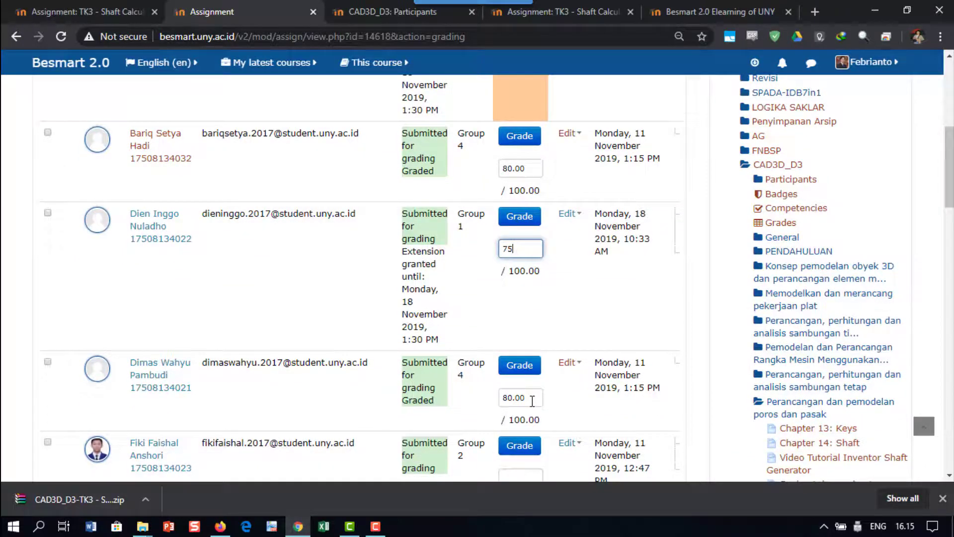
scroll(532, 401, down, 1)
click(529, 475)
scroll(530, 408, down, 7)
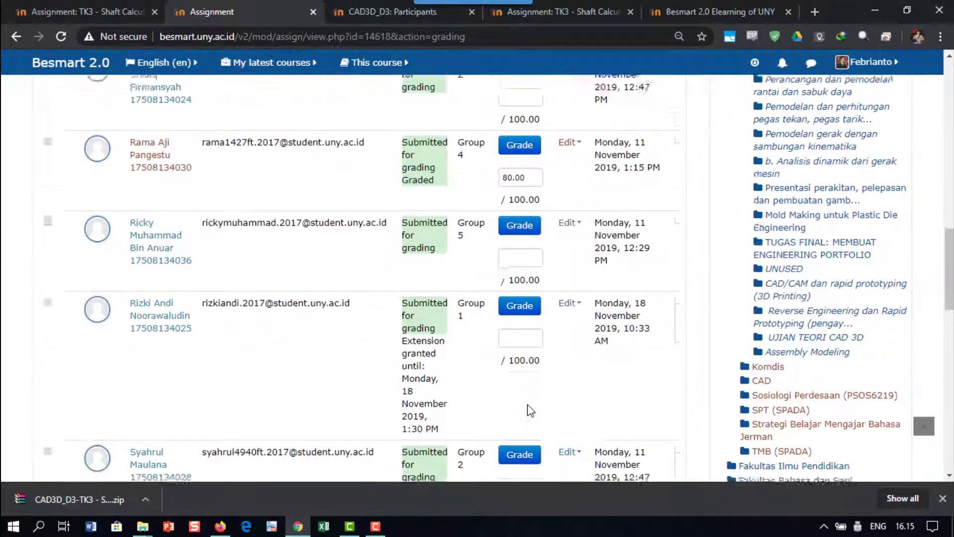
scroll(525, 398, down, 9)
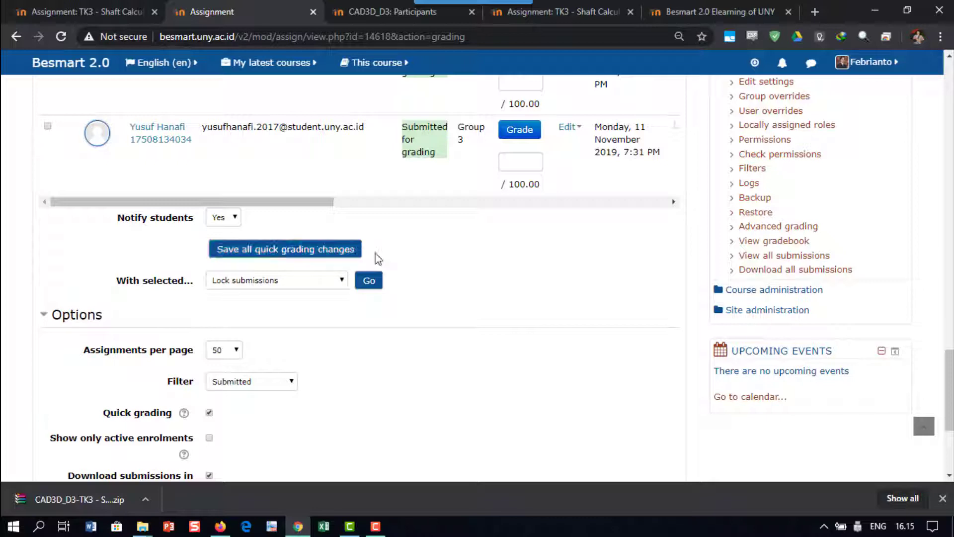
scroll(392, 256, down, 2)
scroll(392, 256, down, 2)
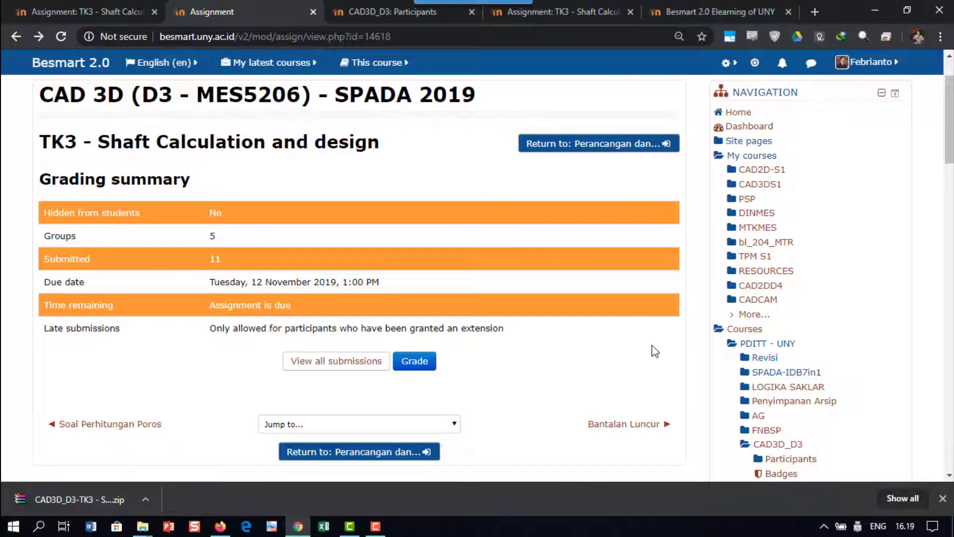
Open the settings of the TK3 - Shaft Calculation and design assignment for editing
scroll(655, 353, up, 2)
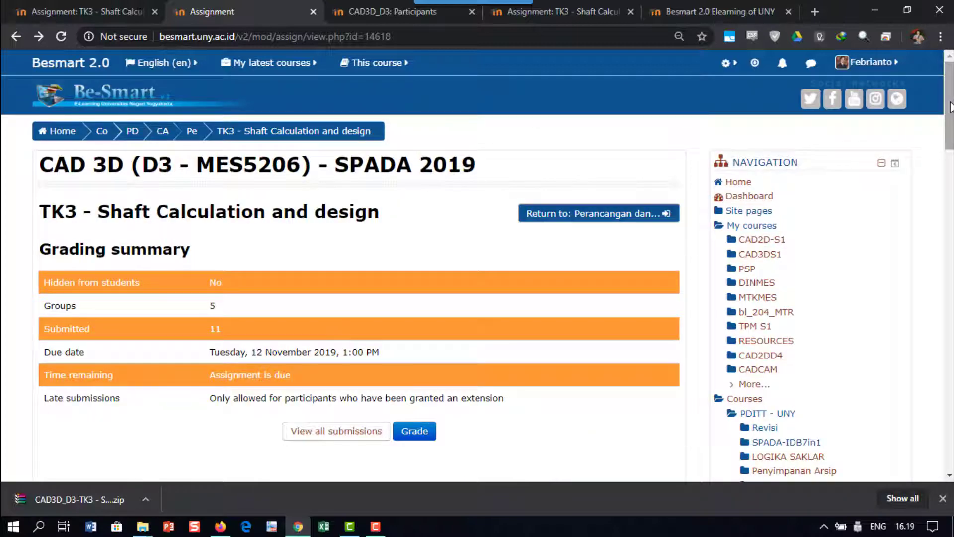
drag(950, 97, 950, 369)
click(772, 276)
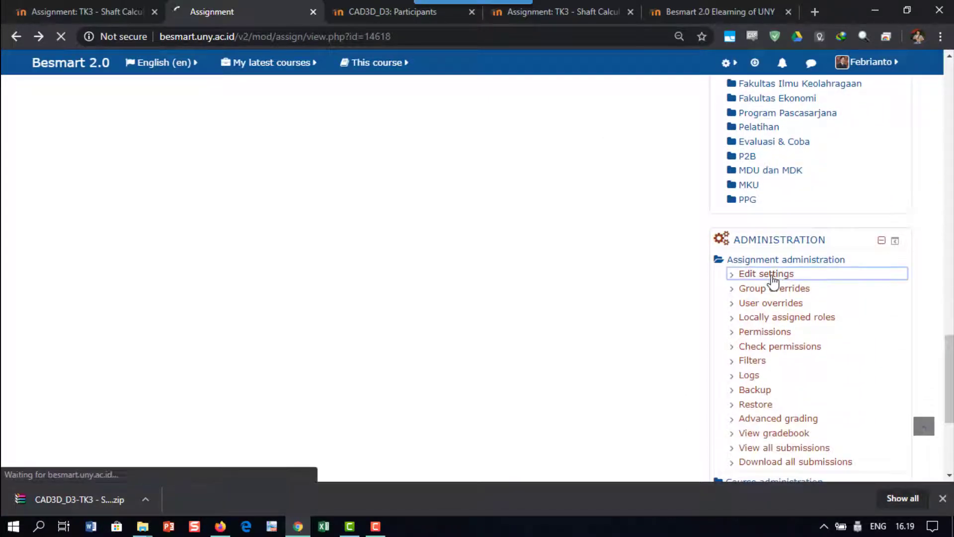
Enable the Offline grading worksheet feedback type for the assignment, then save and return to the course
scroll(551, 256, down, 4)
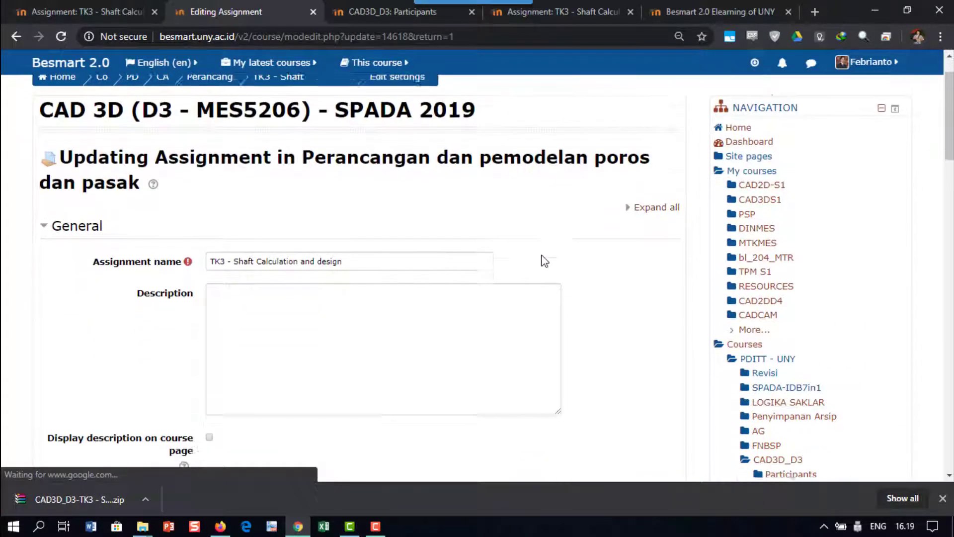
scroll(543, 252, down, 9)
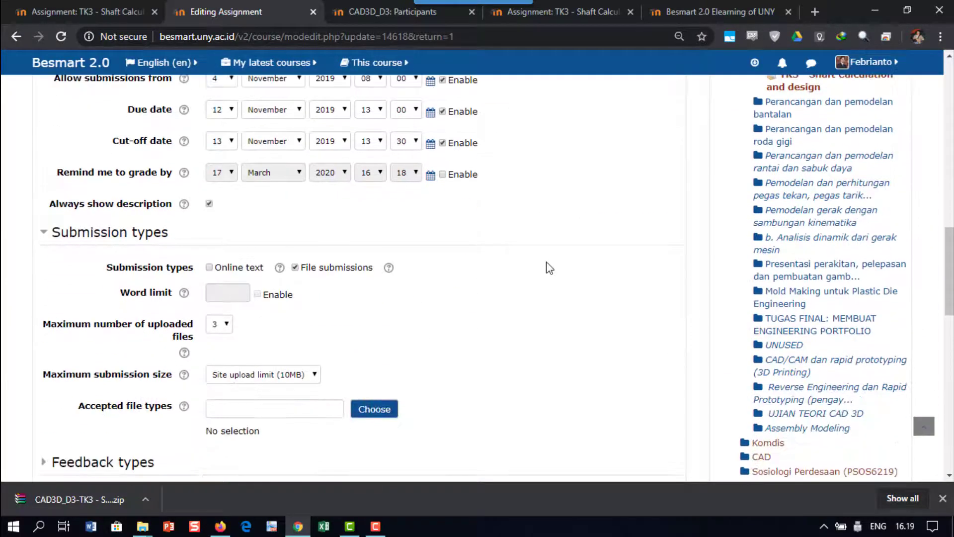
scroll(549, 268, down, 1)
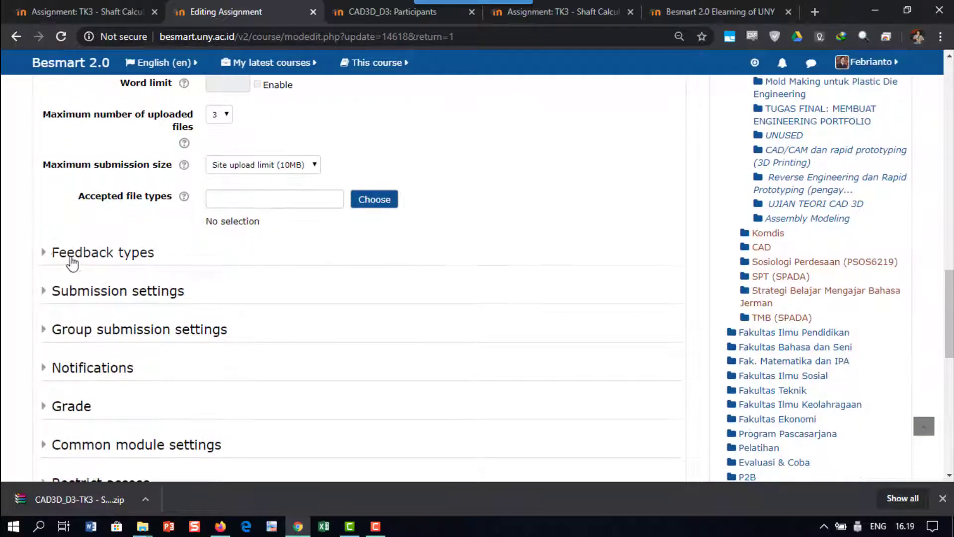
click(46, 254)
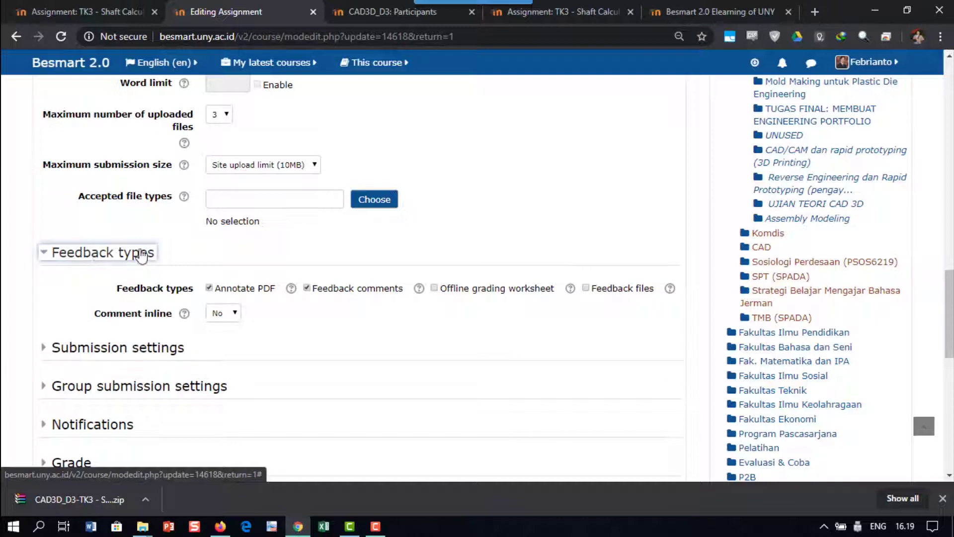
click(439, 290)
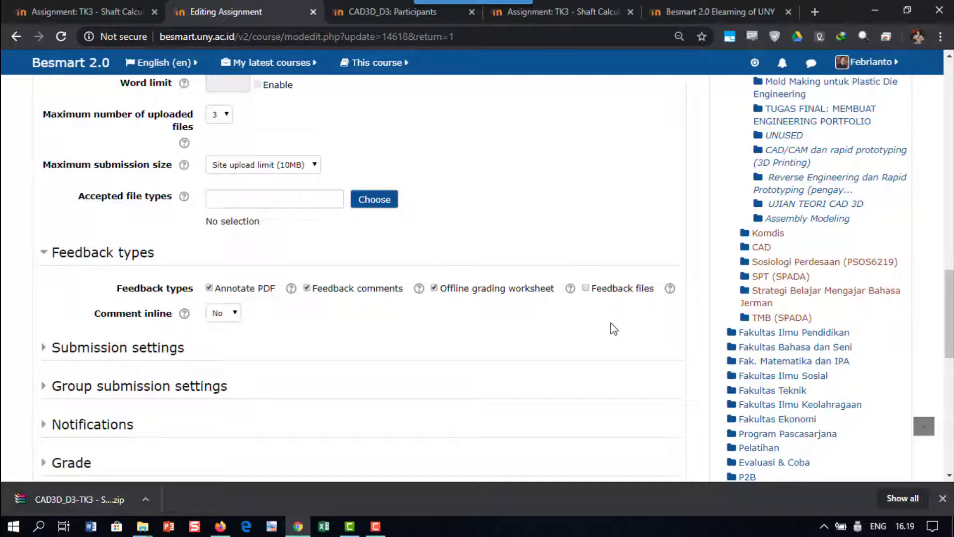
scroll(507, 330, down, 7)
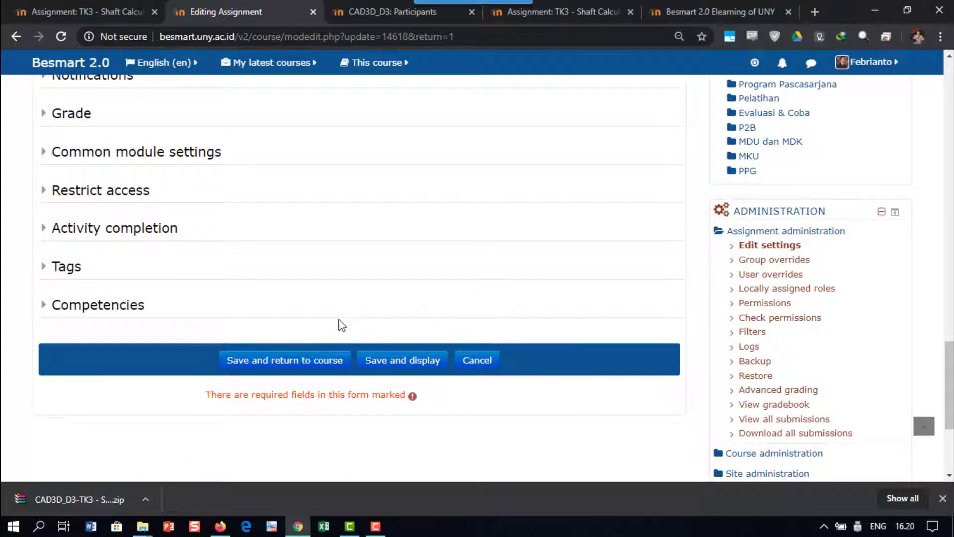
click(317, 366)
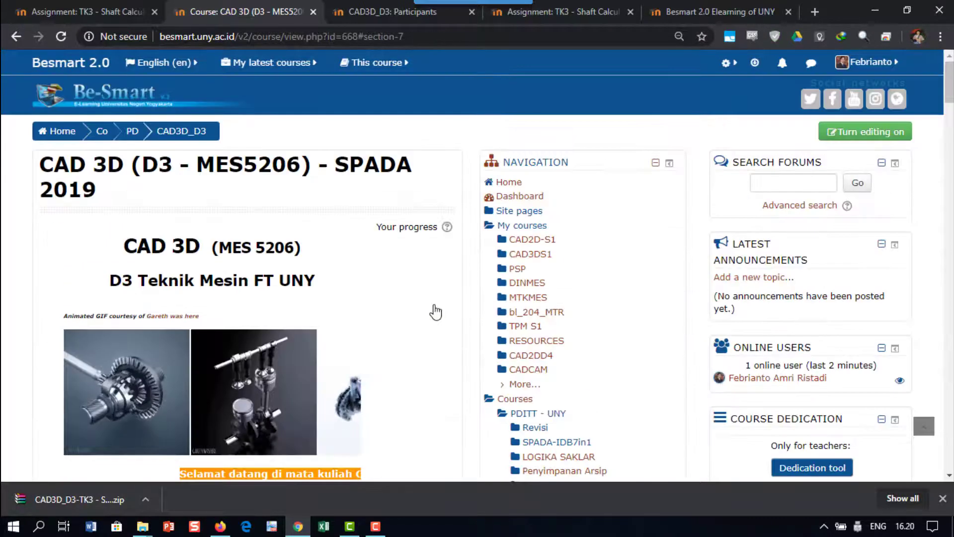
Open TK3 - Shaft Calculation and design from the course's list of assignments and view all its submissions
click(398, 64)
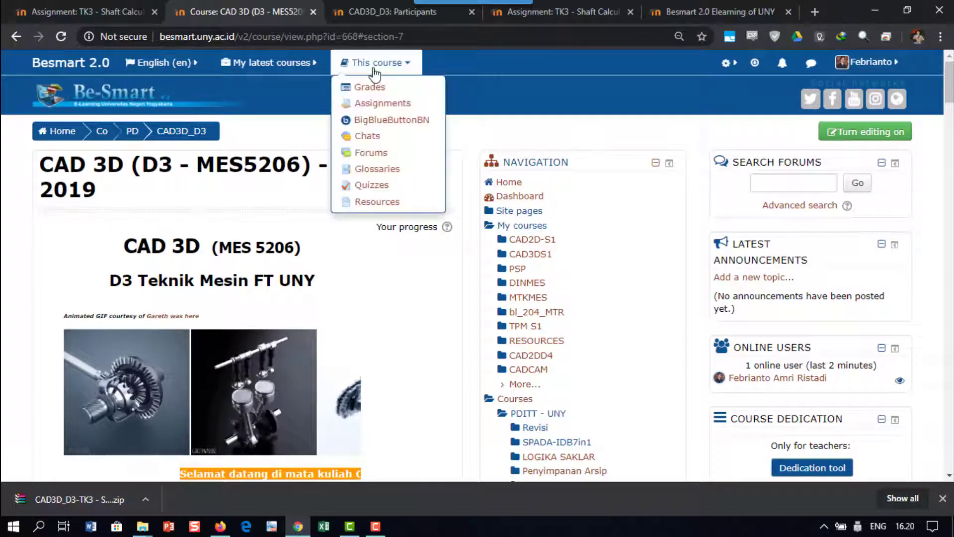
click(393, 104)
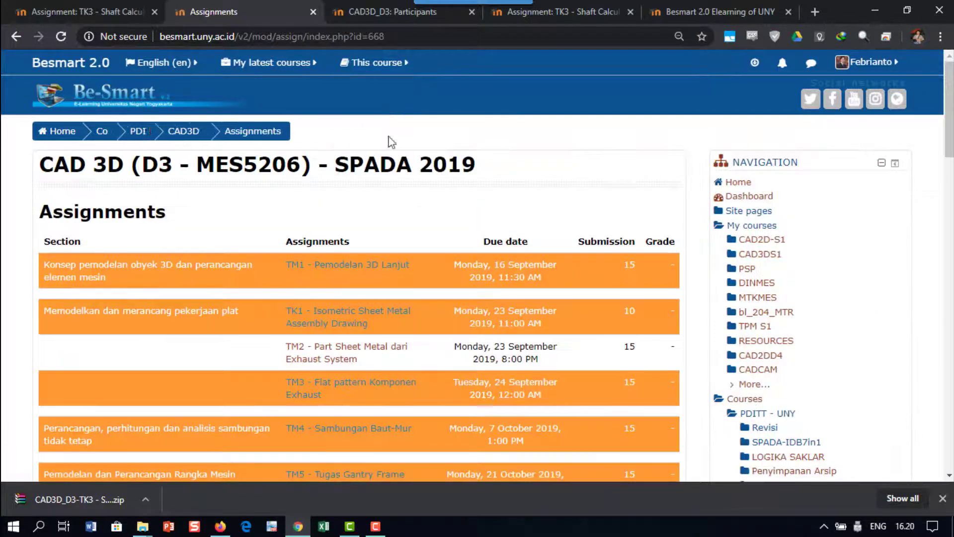
scroll(386, 157, down, 10)
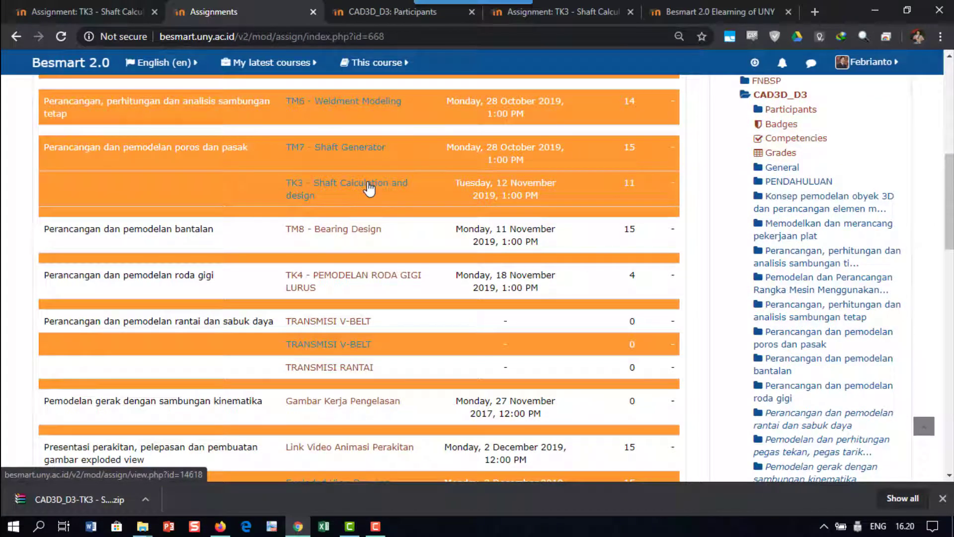
click(368, 188)
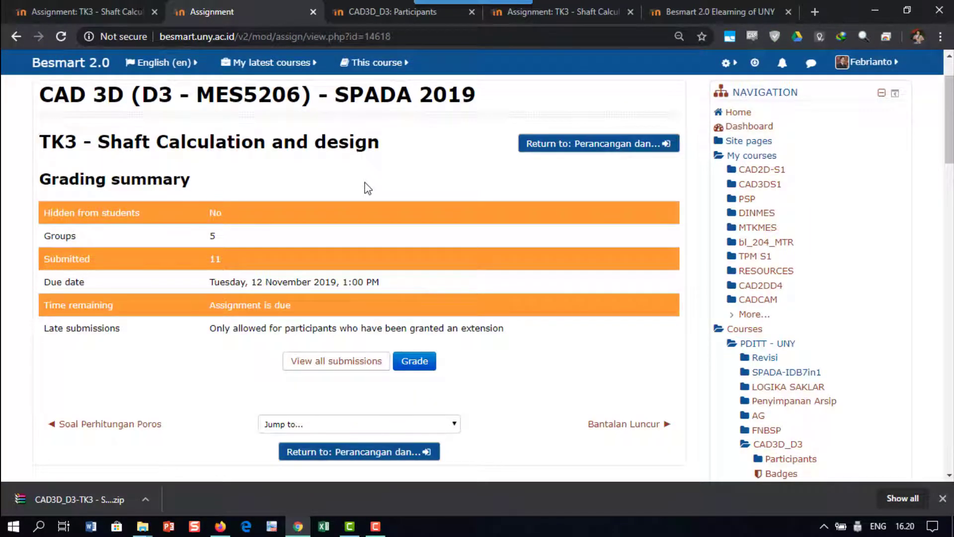
scroll(383, 283, down, 1)
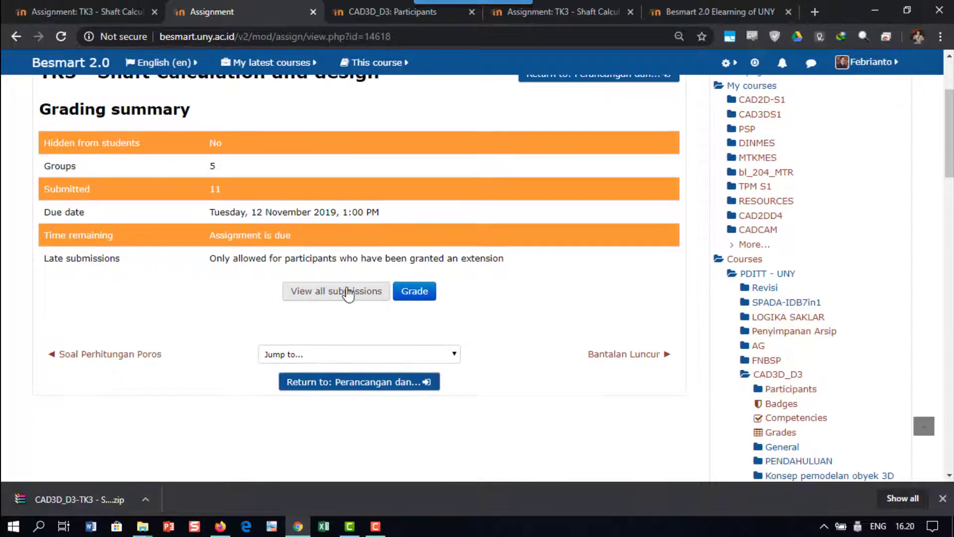
click(339, 294)
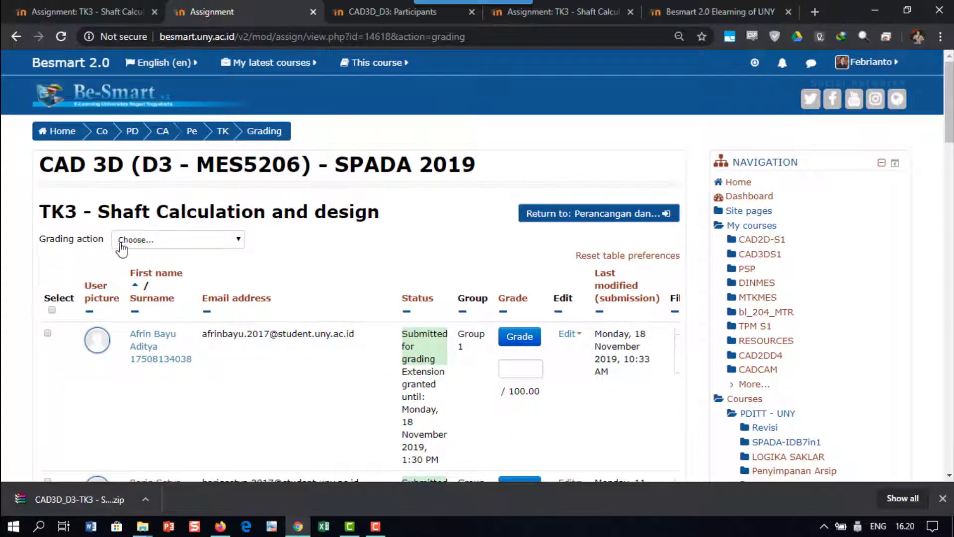
Download all submissions again to the Desktop as CAD3D_D3-TK3 - Shaft Calculation and design-14618 (1).zip
click(206, 245)
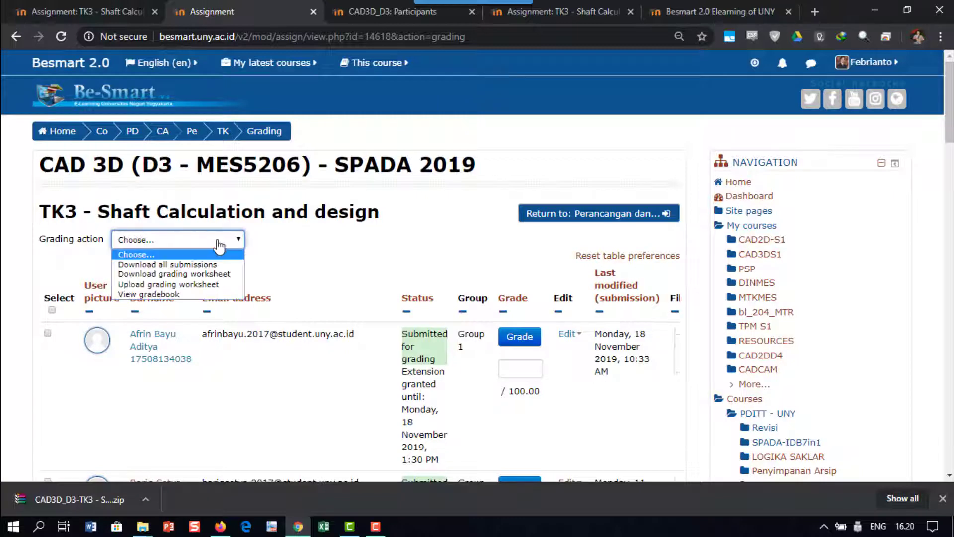
click(201, 265)
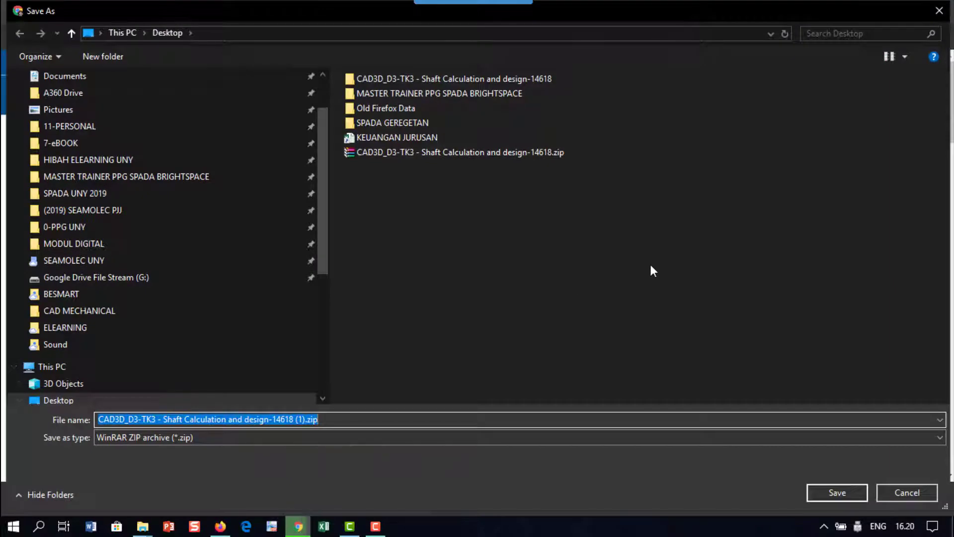
click(849, 492)
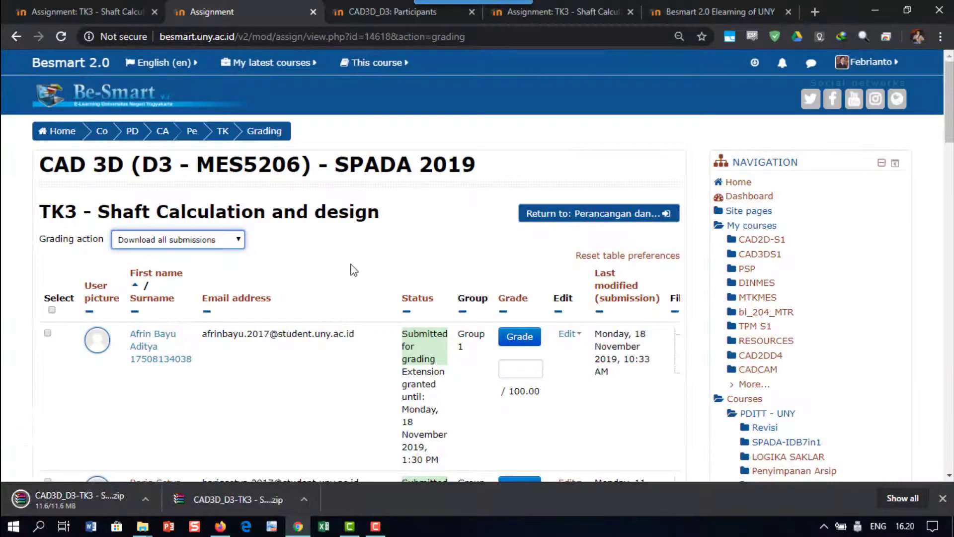
Download the grading worksheet to the Desktop as Grades-CAD3D_D3-TK3 - Shaft Calculation and design-14618.csv and open it in Excel
click(238, 242)
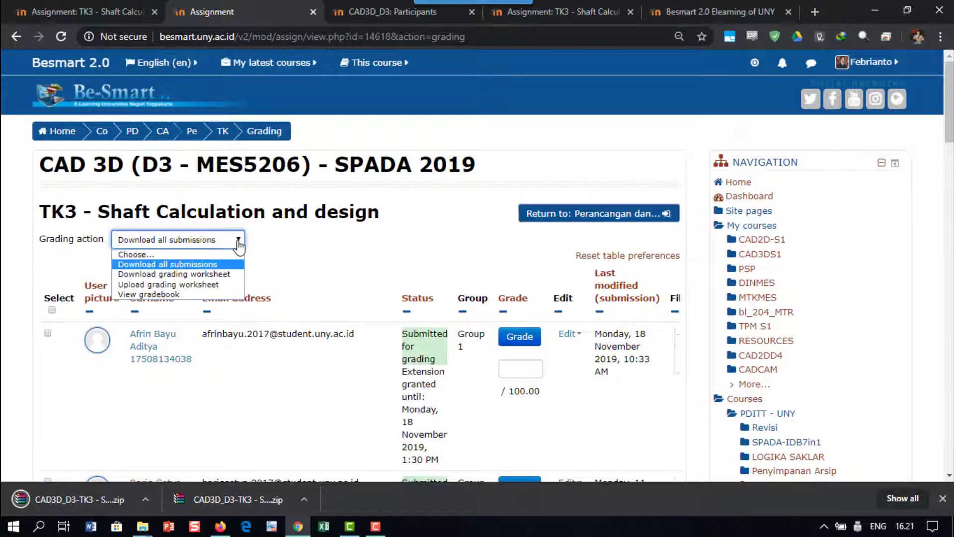
click(234, 273)
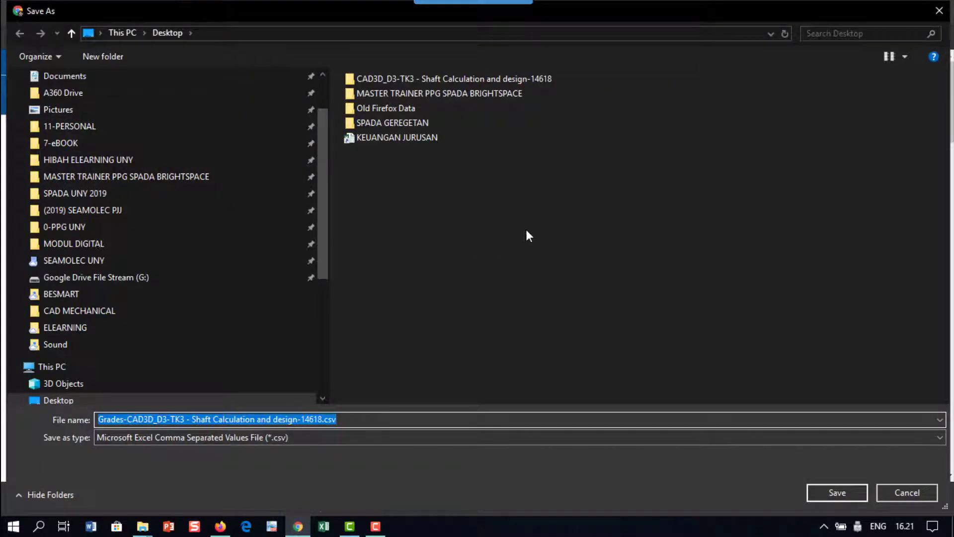
click(360, 420)
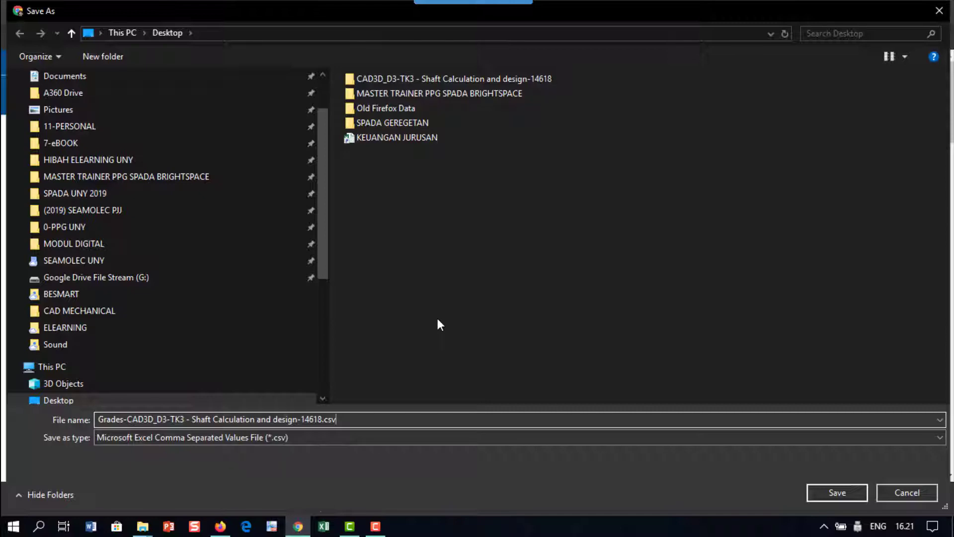
click(840, 492)
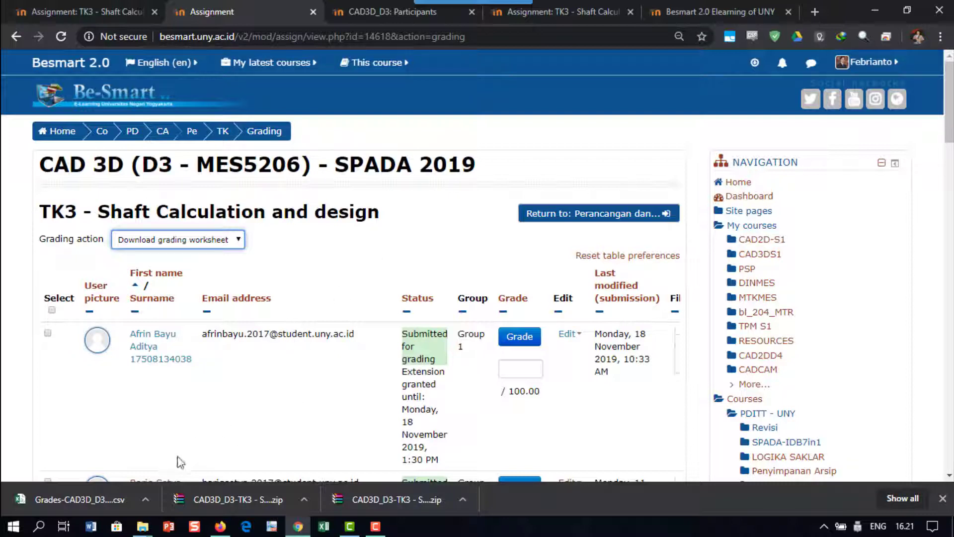
click(144, 498)
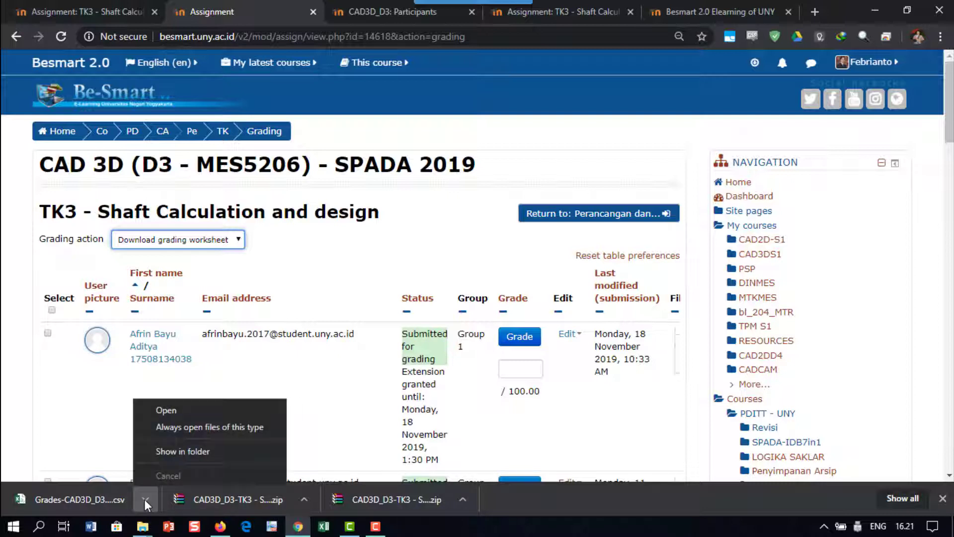
click(197, 410)
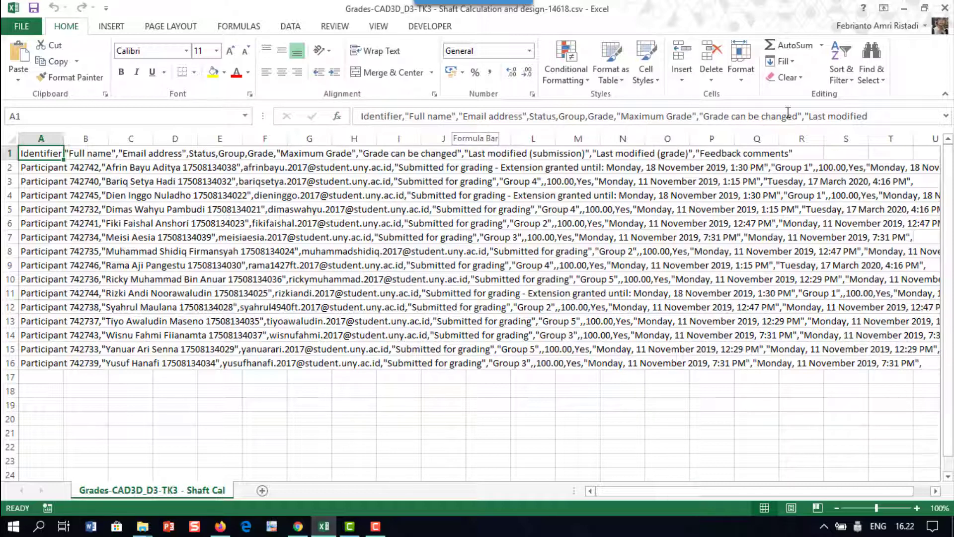
Split the text in A1:A16 into columns using Text to Columns with comma and semicolon added as delimiters, and widen columns B to D
drag(48, 154, 53, 365)
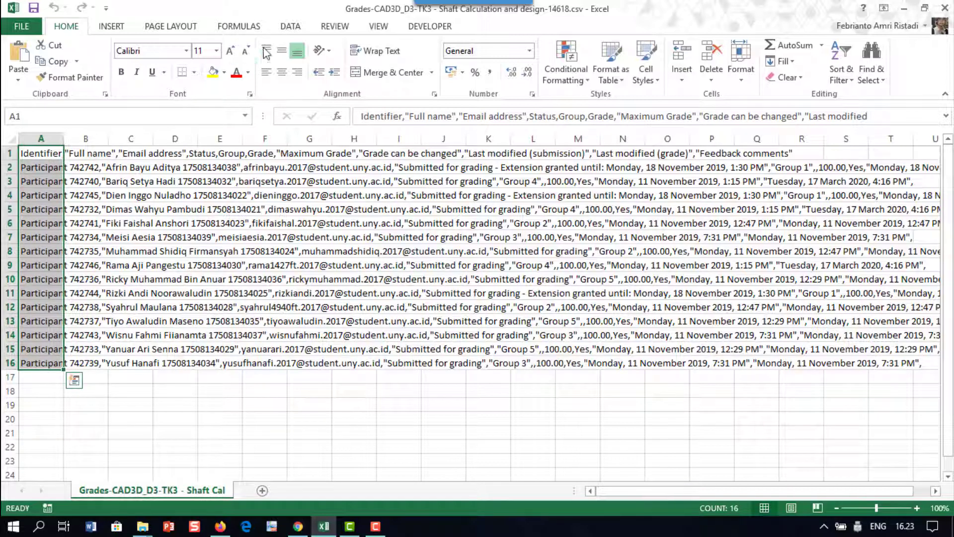
click(290, 26)
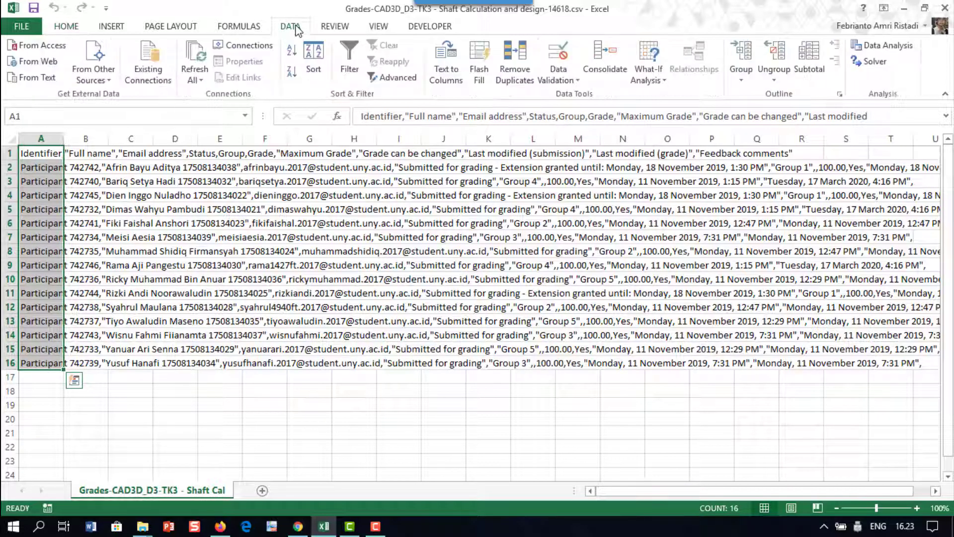
click(446, 67)
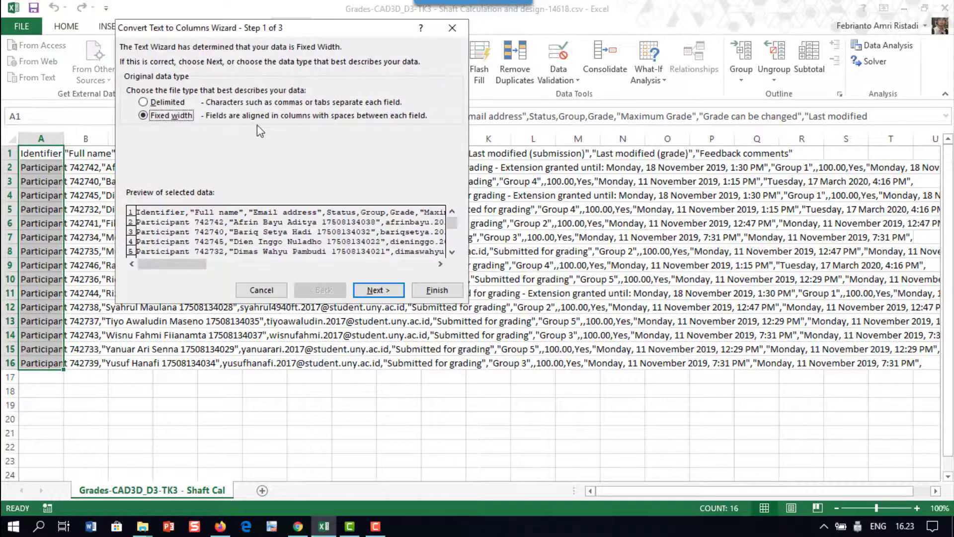
click(173, 104)
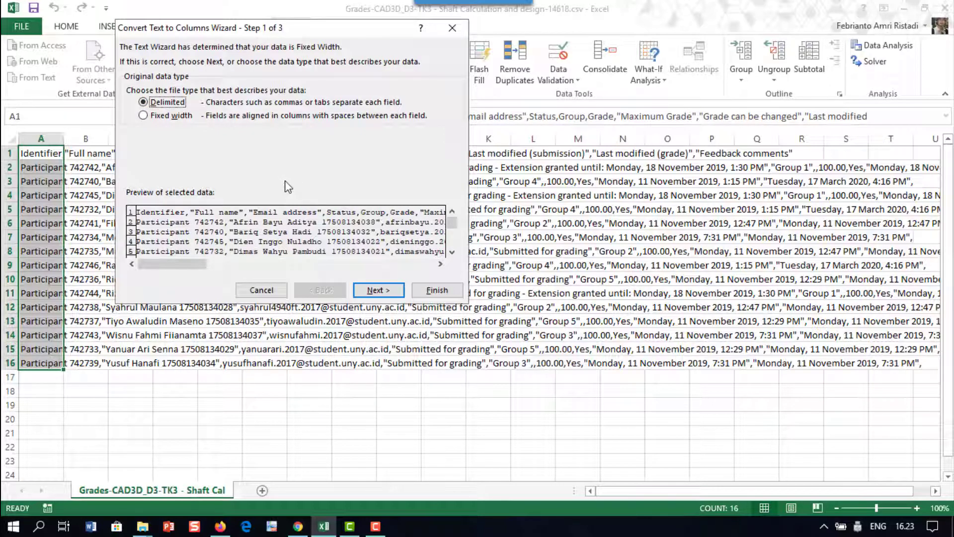
click(380, 290)
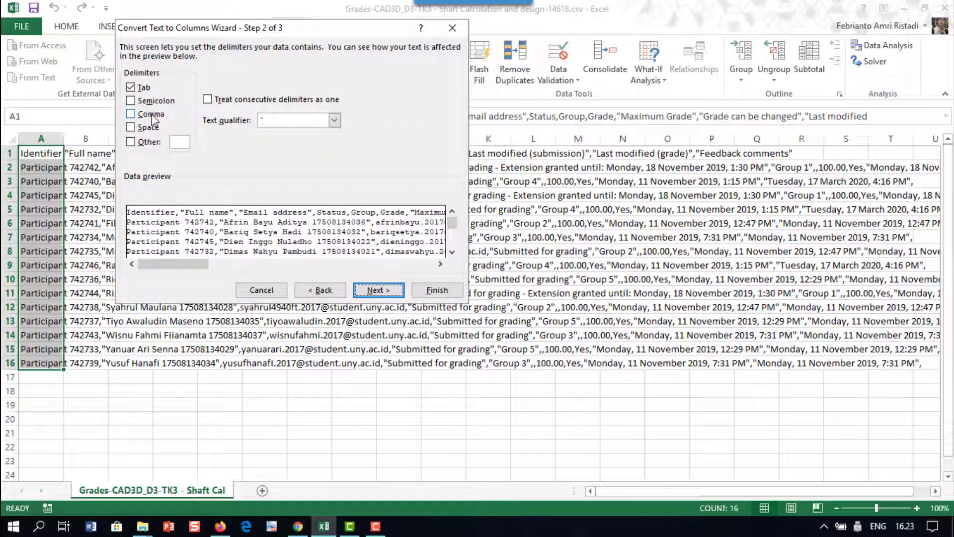
click(158, 114)
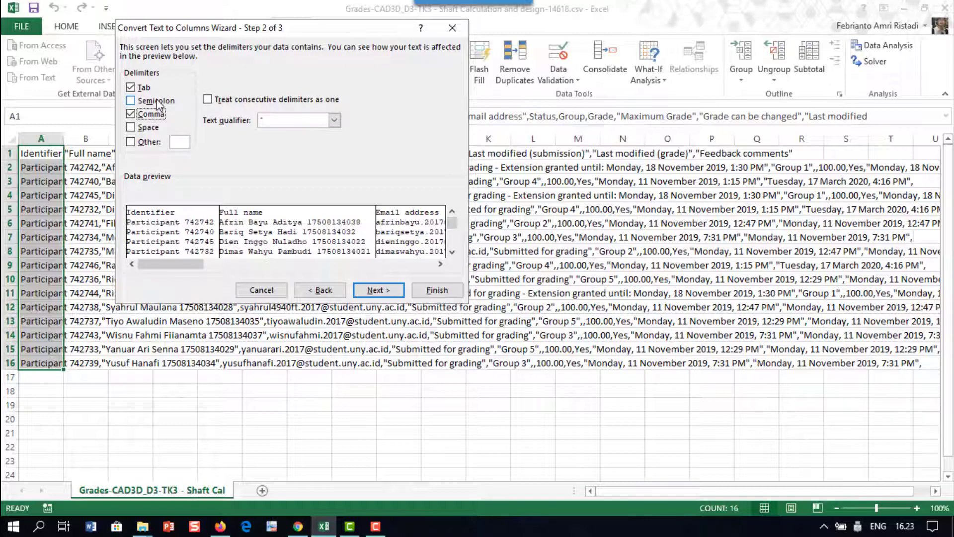
click(157, 102)
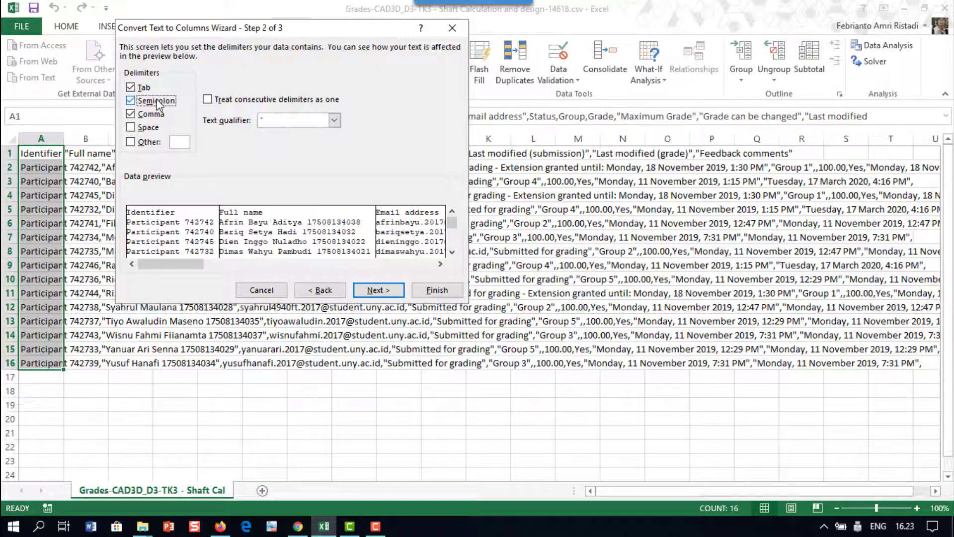
click(386, 293)
click(443, 293)
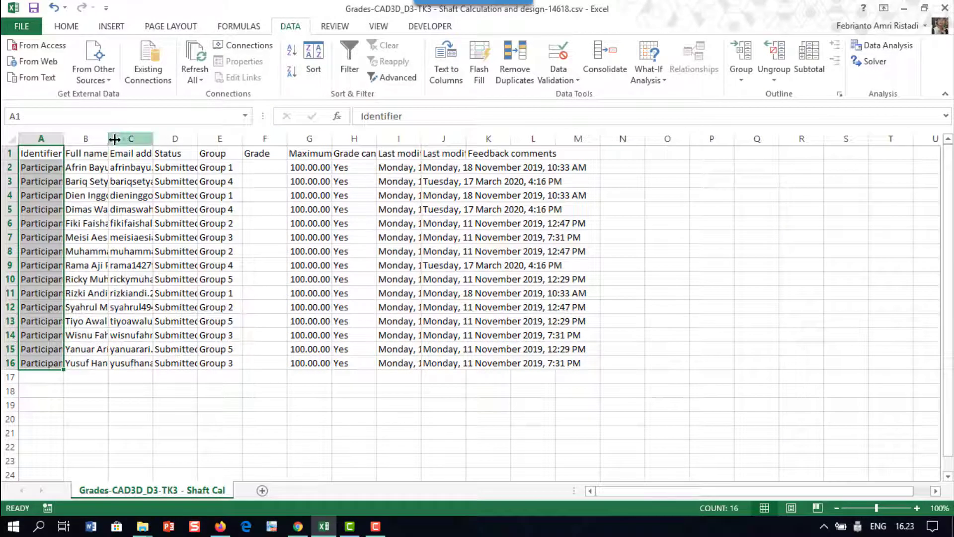
drag(109, 140, 401, 144)
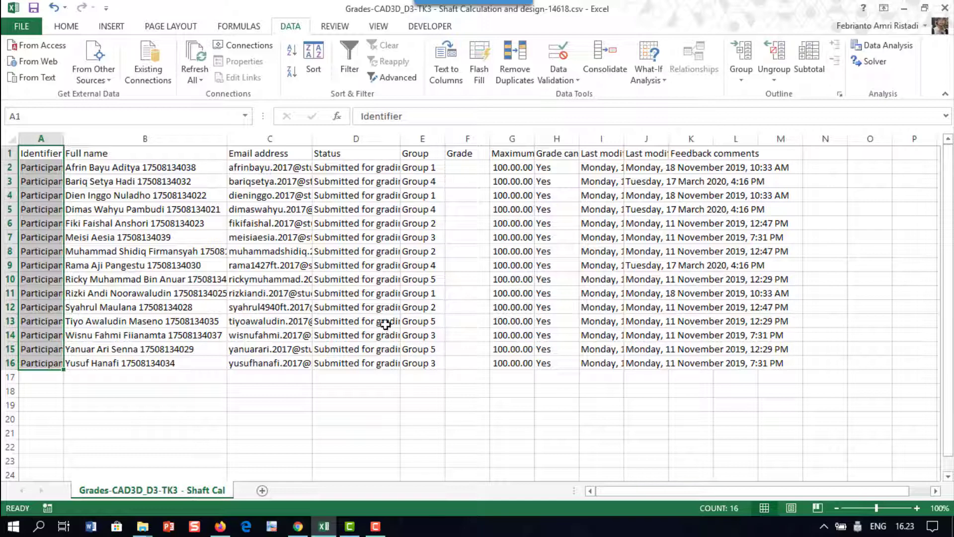
Fill the Grade column F2:F16 with 80, 90, 80, 70, 86, 87, 93, 83, 90, 92, 82, 88, 82, 93 and 87
click(467, 167)
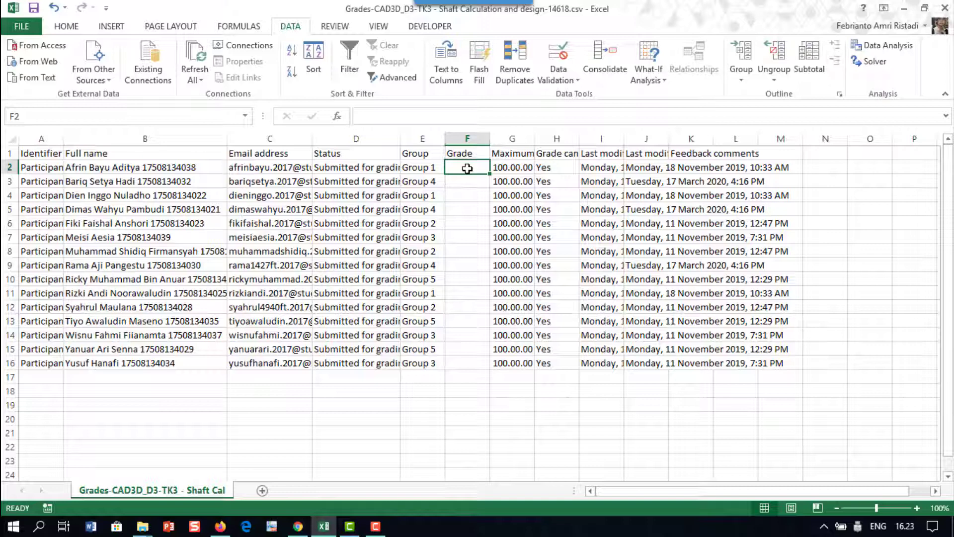
text(80)
key(Return)
text(90)
key(Return)
key(ctrl+v)
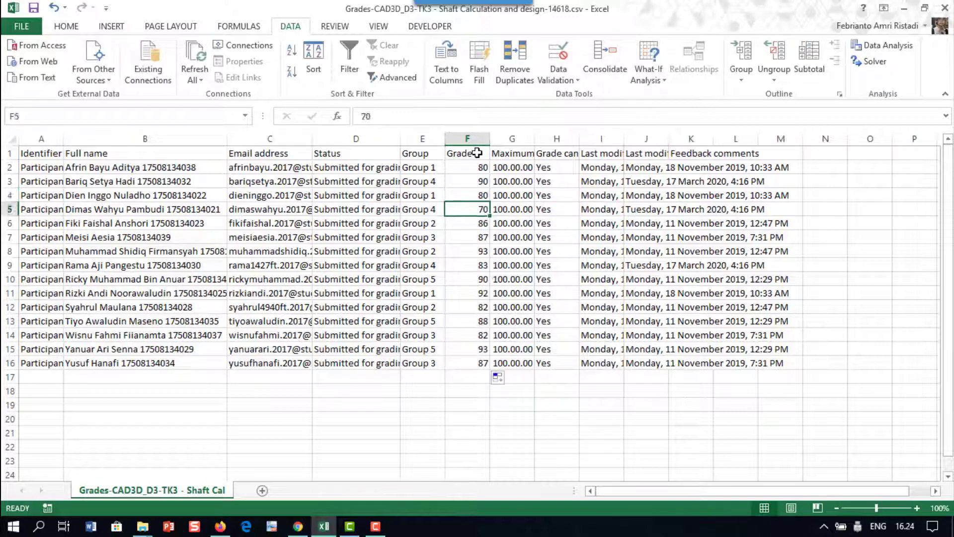
click(477, 153)
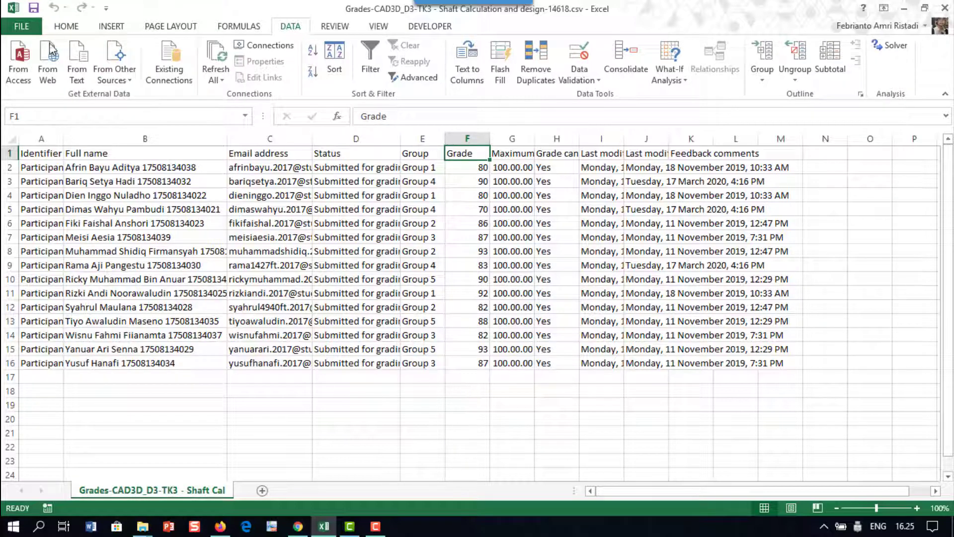
Save the worksheet to the Desktop as NILAI JADI in CSV (Comma delimited) format, replacing the existing file and keeping that format
click(27, 29)
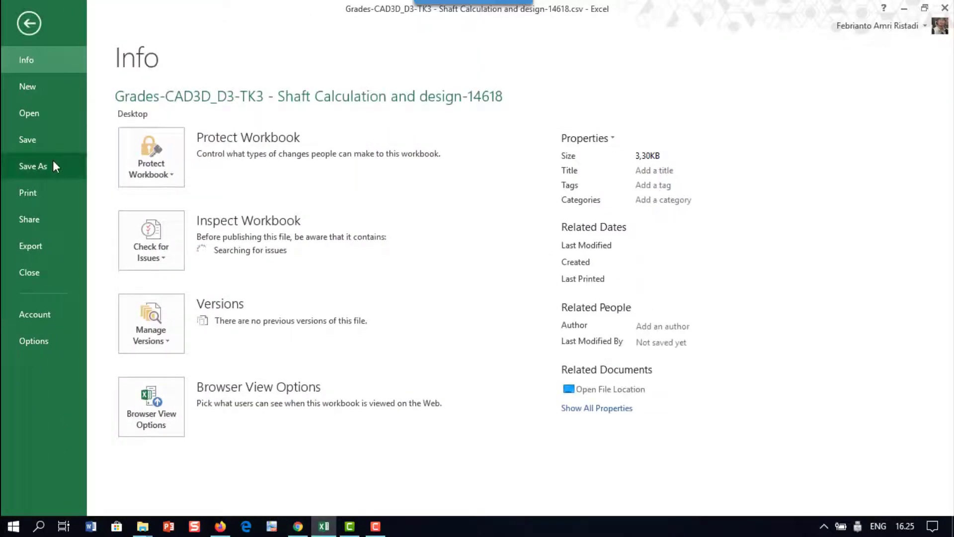
click(52, 163)
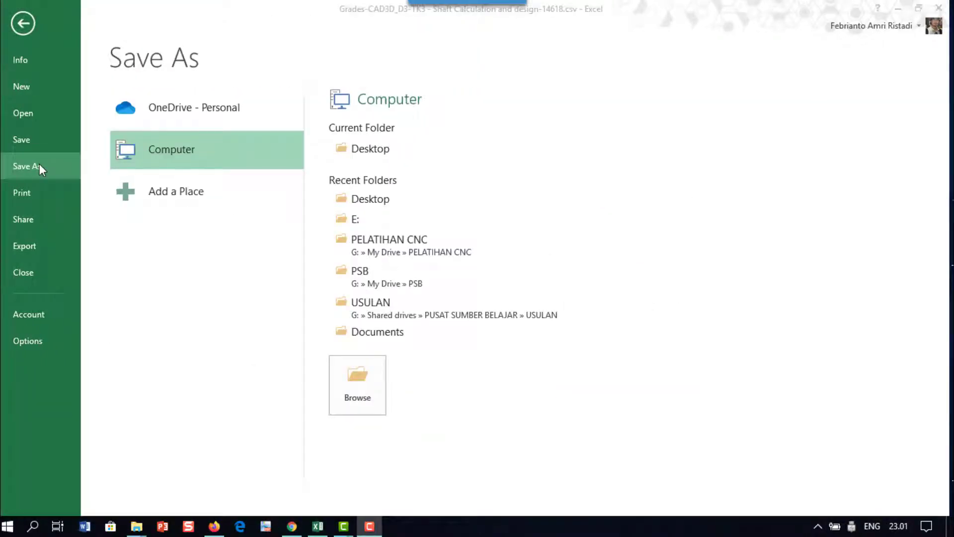
click(40, 166)
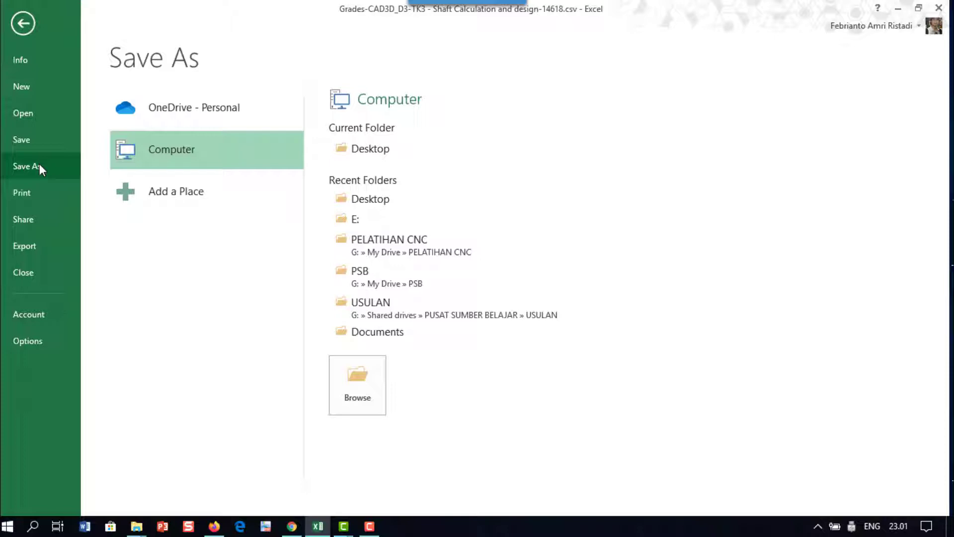
click(372, 150)
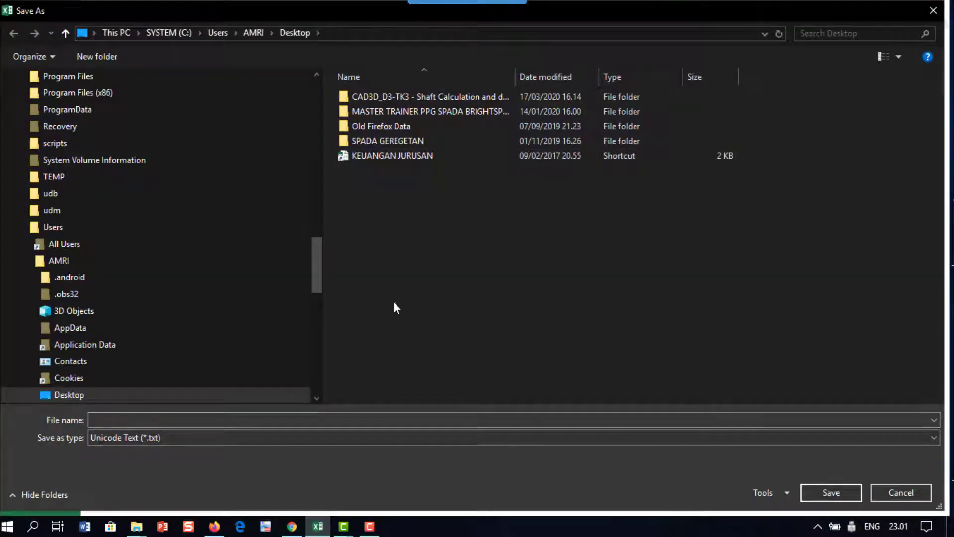
click(297, 419)
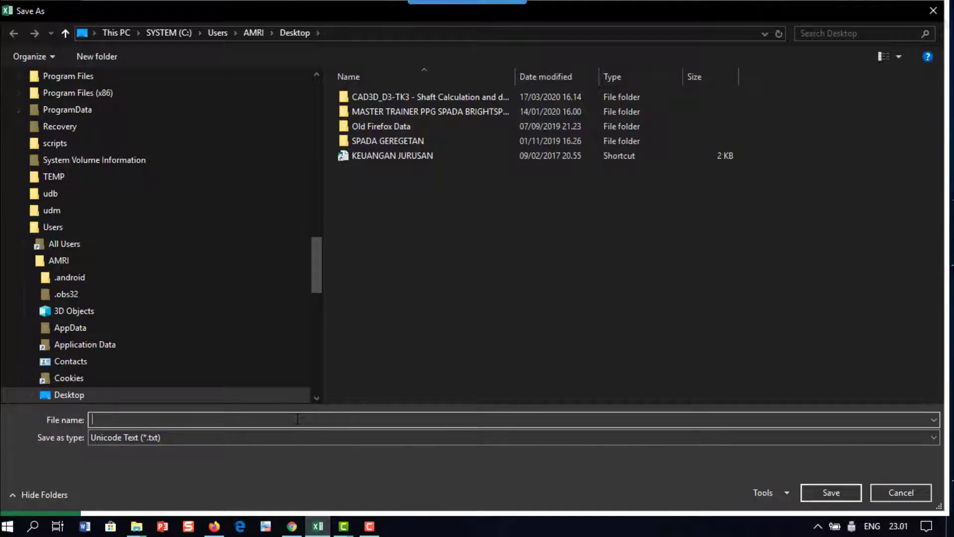
text(NILAI JADI)
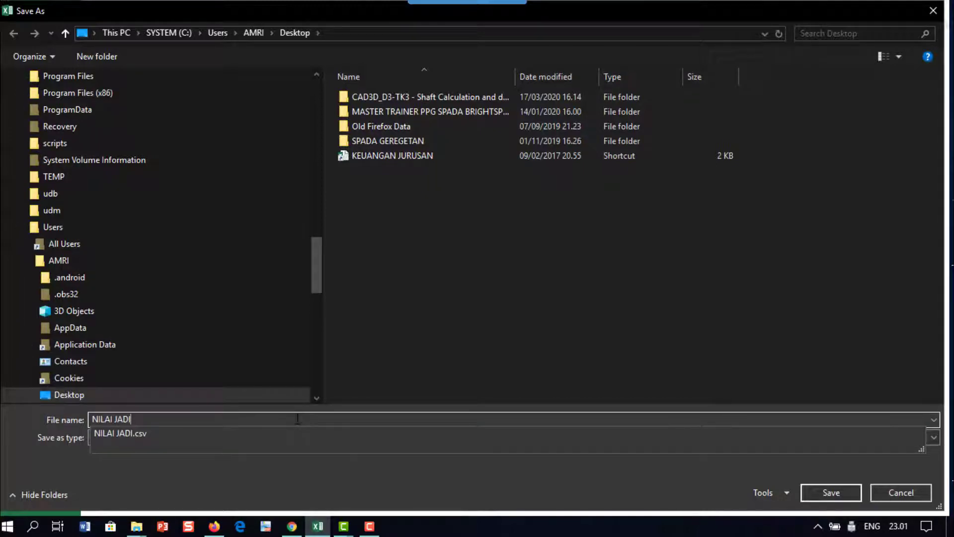
click(552, 326)
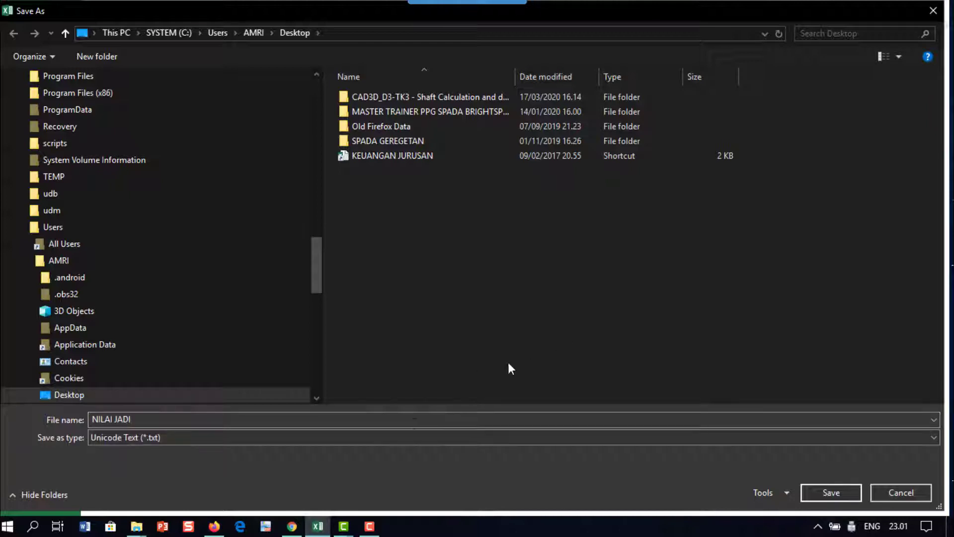
click(399, 437)
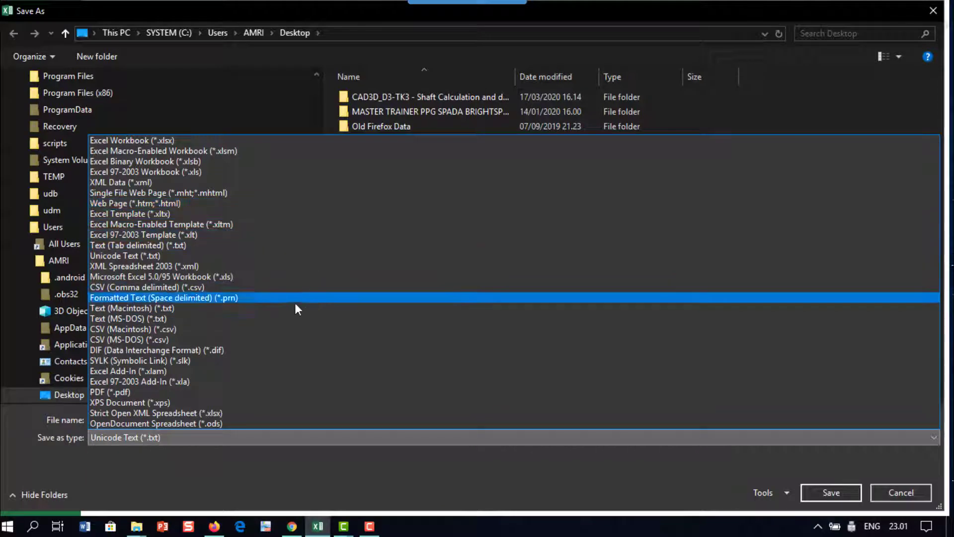
click(129, 290)
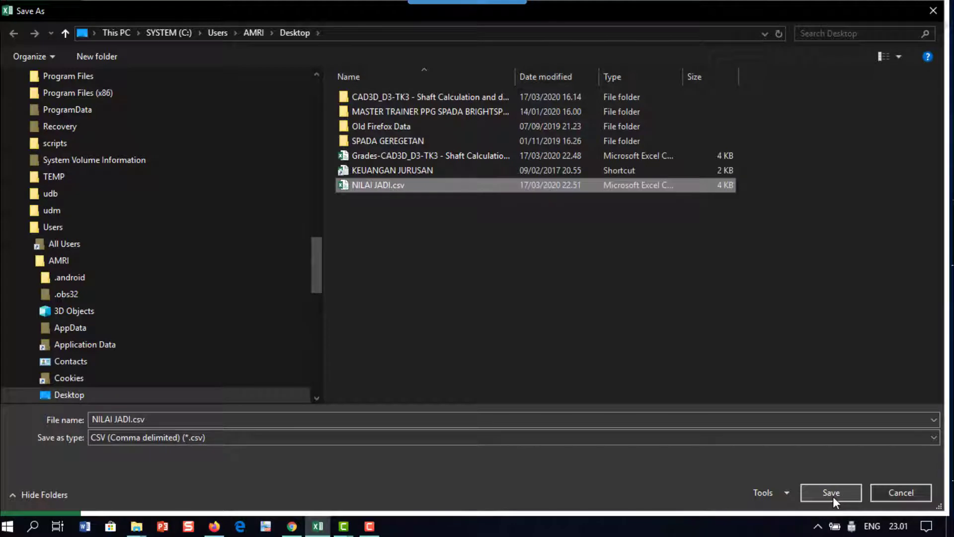
click(832, 496)
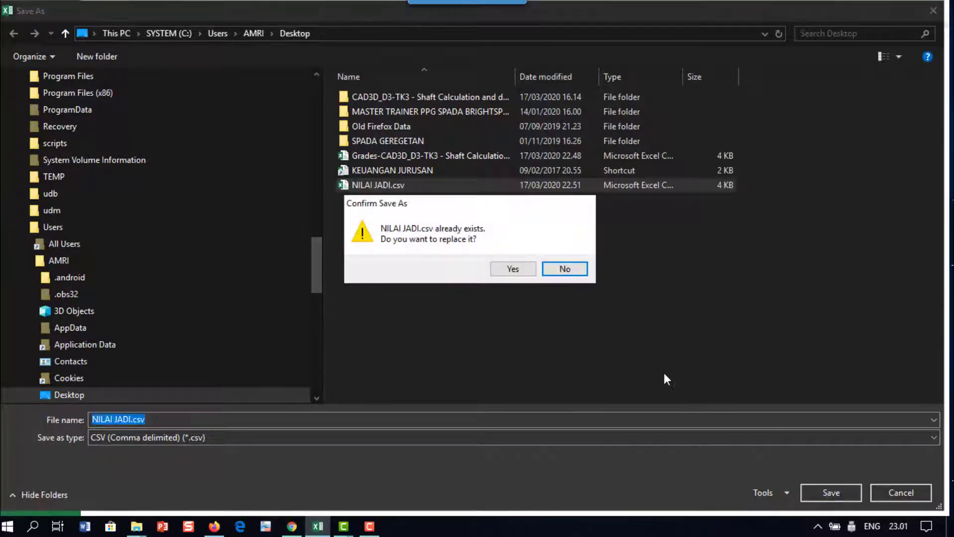
click(519, 270)
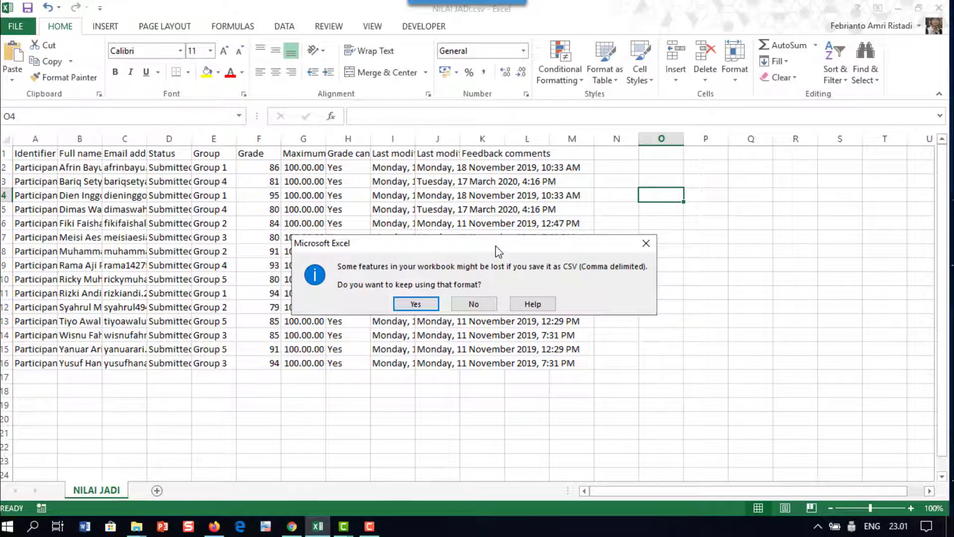
click(417, 304)
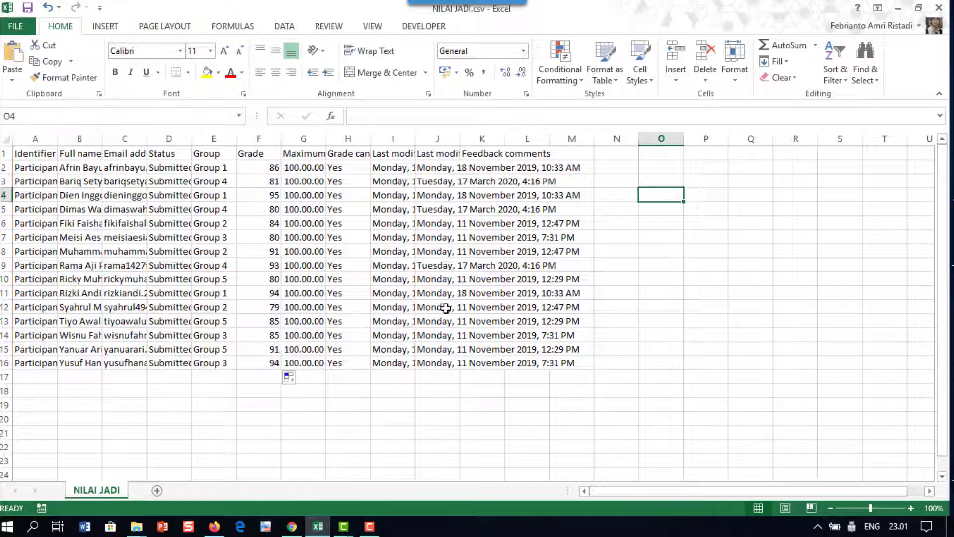
Close the workbook, saving its changes to NILAI JADI.csv on the Desktop by replacing the existing file and keeping the CSV format
click(939, 8)
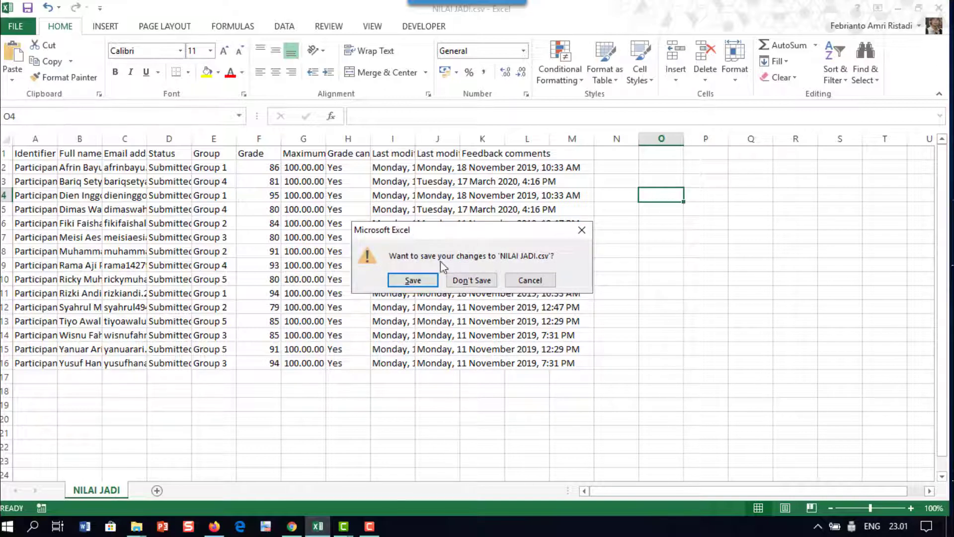
click(413, 280)
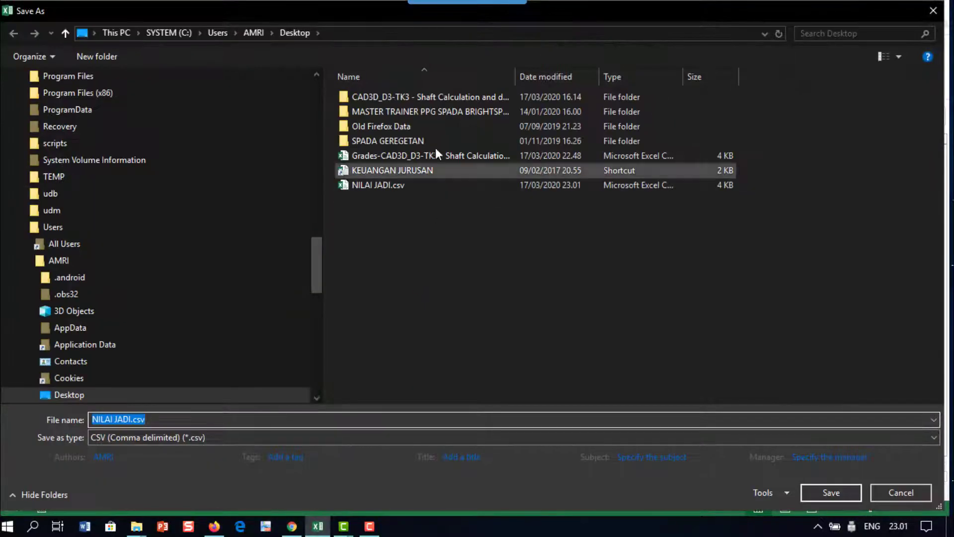
click(478, 185)
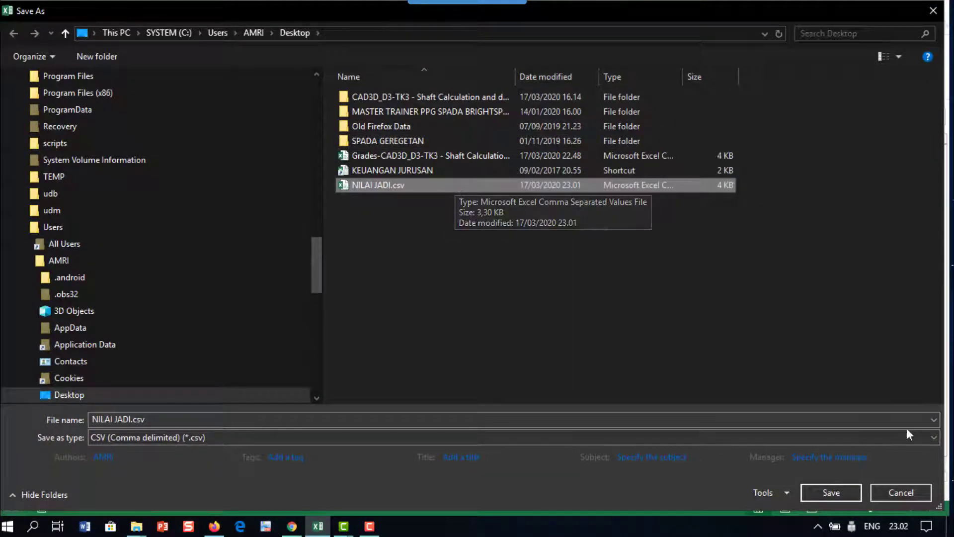
click(848, 494)
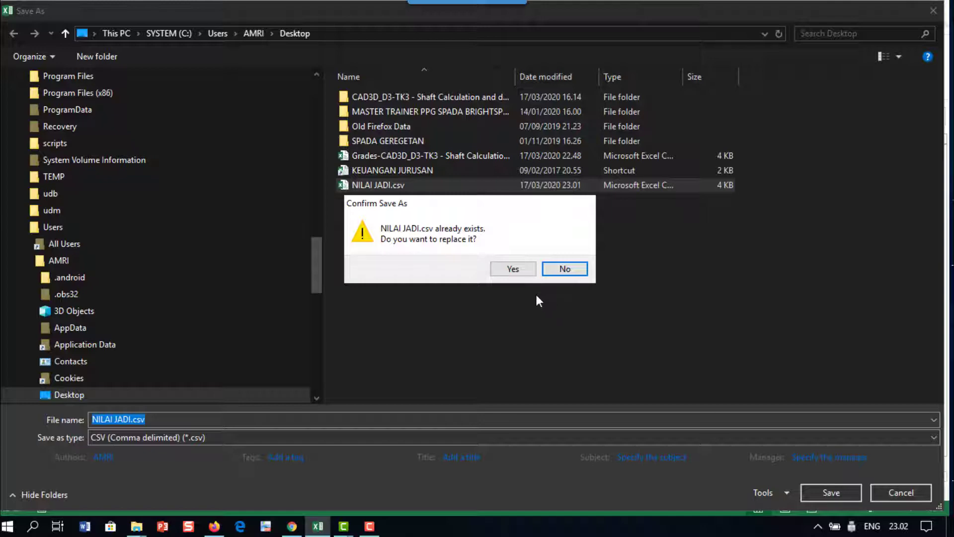
click(512, 268)
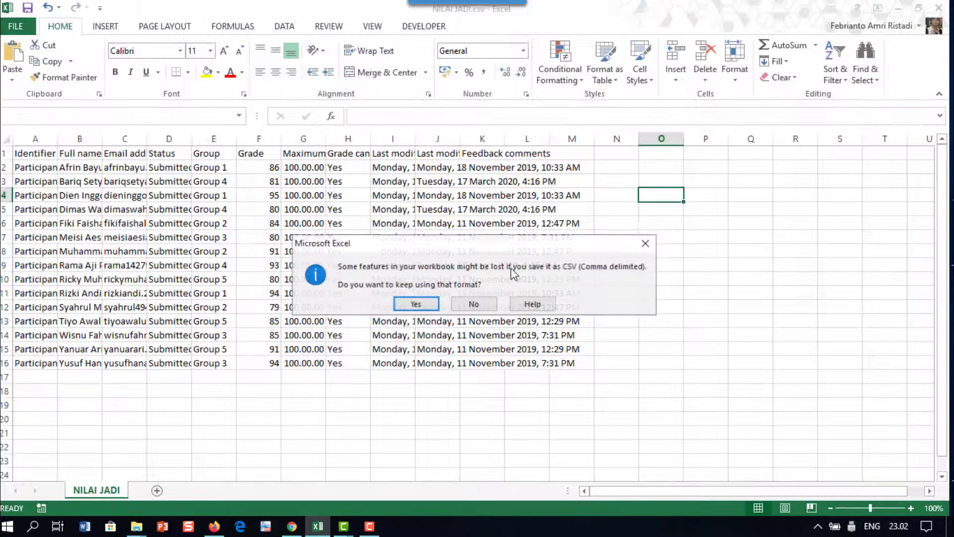
click(416, 304)
Switch to the Besmart grading page in Chrome and add NILAI JADI.csv from the Desktop as the grading worksheet to upload
key(alt+Tab)
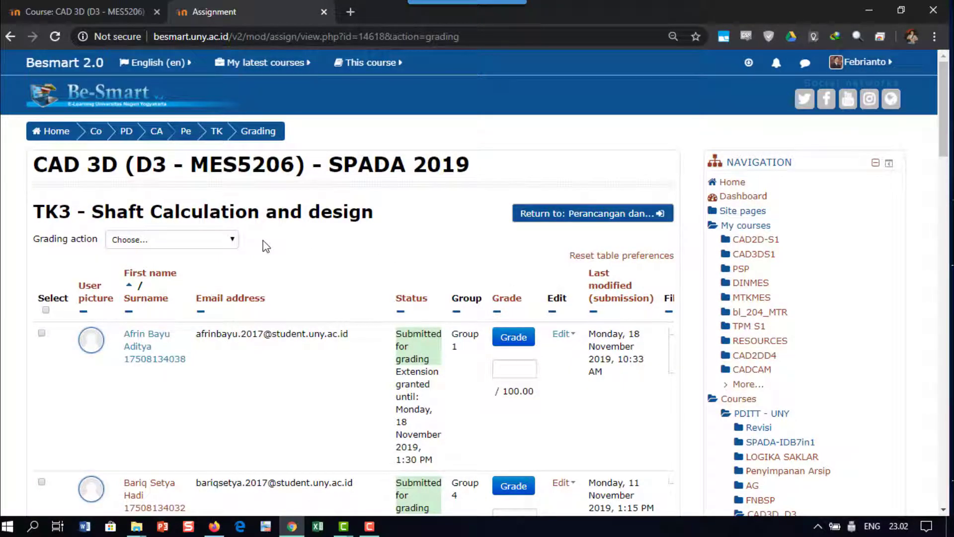
click(232, 242)
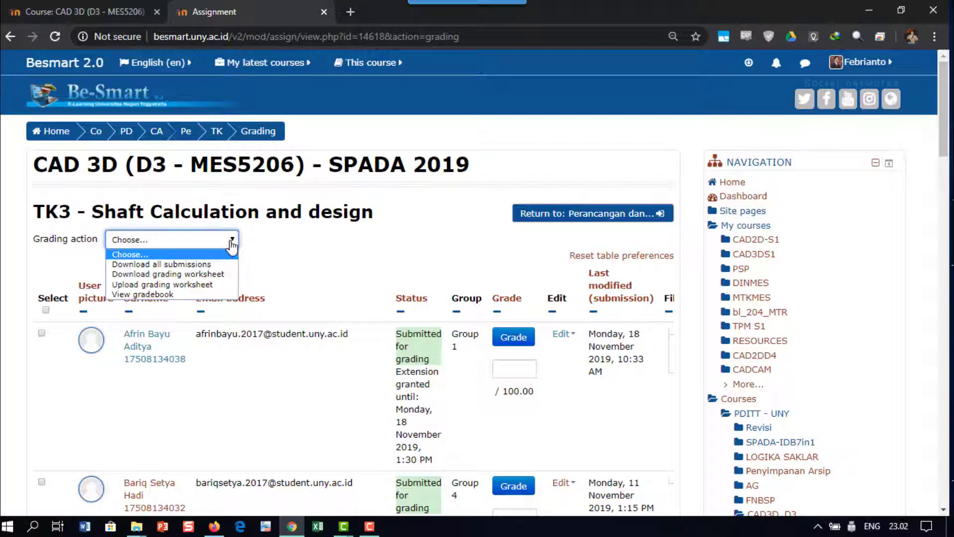
click(209, 285)
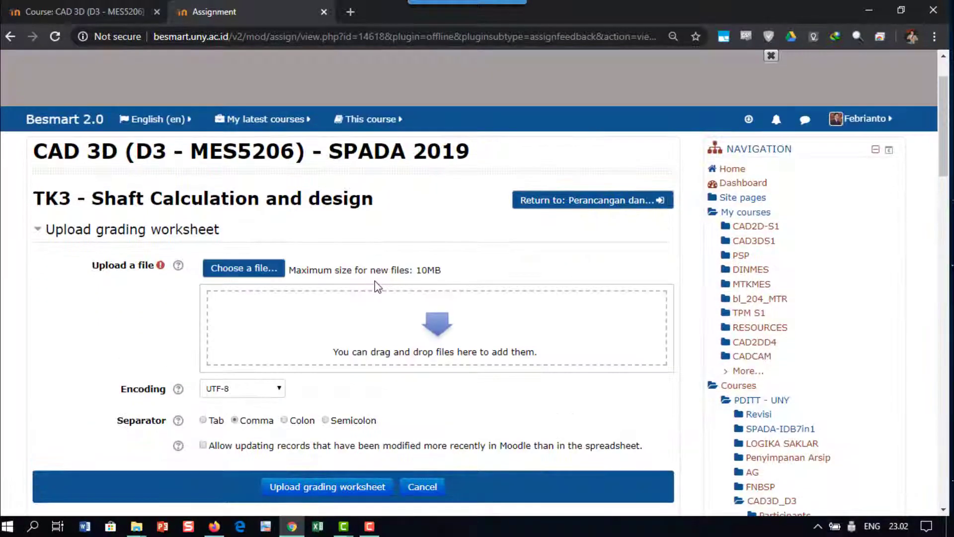
click(252, 271)
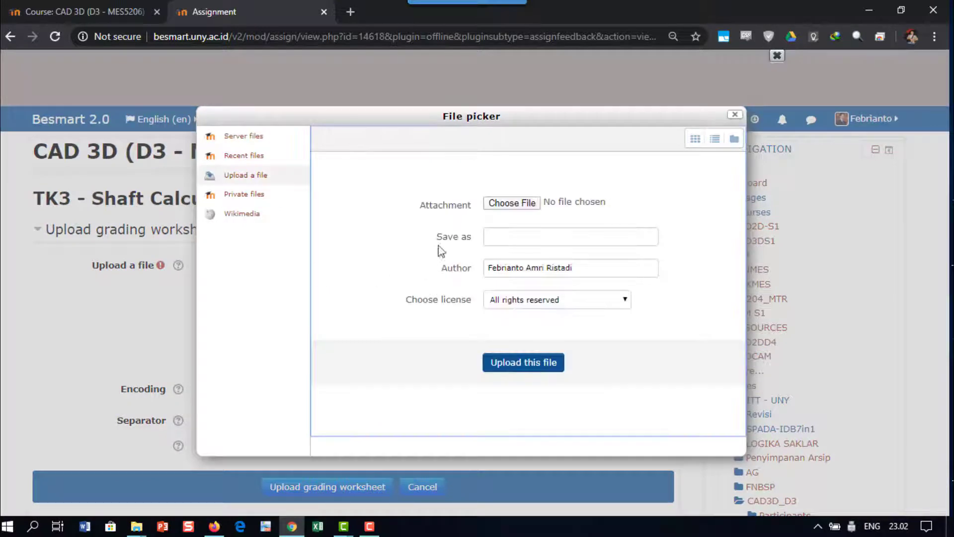
click(514, 204)
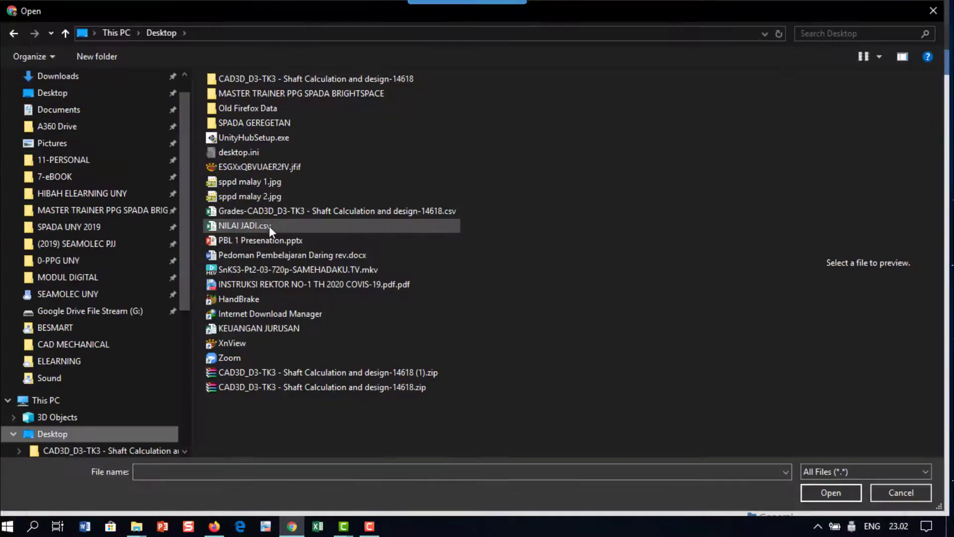
double_click(269, 226)
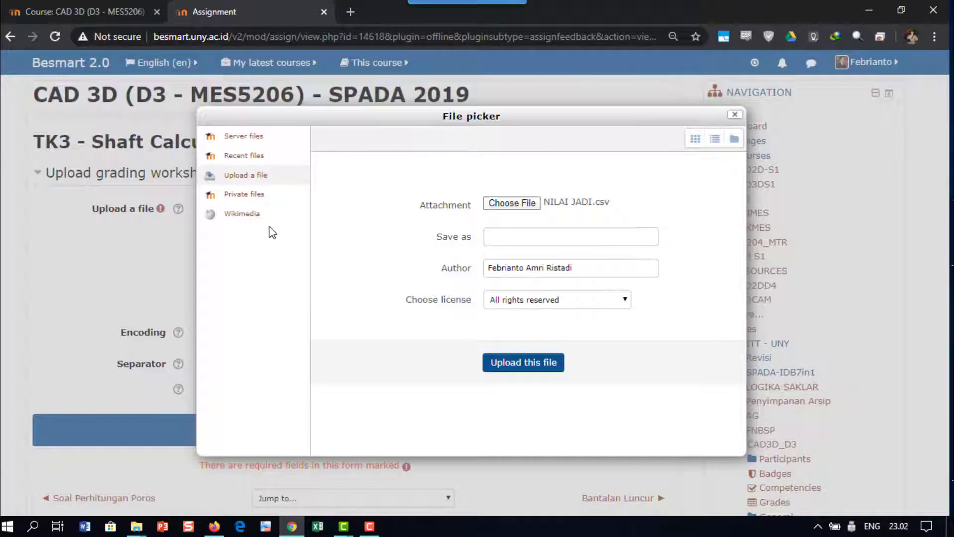
click(519, 364)
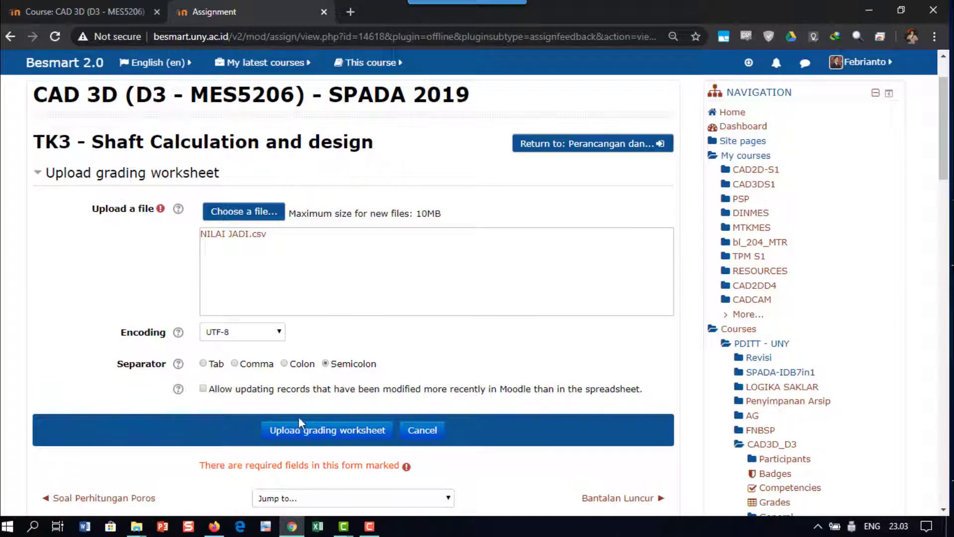
Import the grading worksheet with Semicolon as the separator, confirming the grade changes, and review the grades in the grading table
click(308, 436)
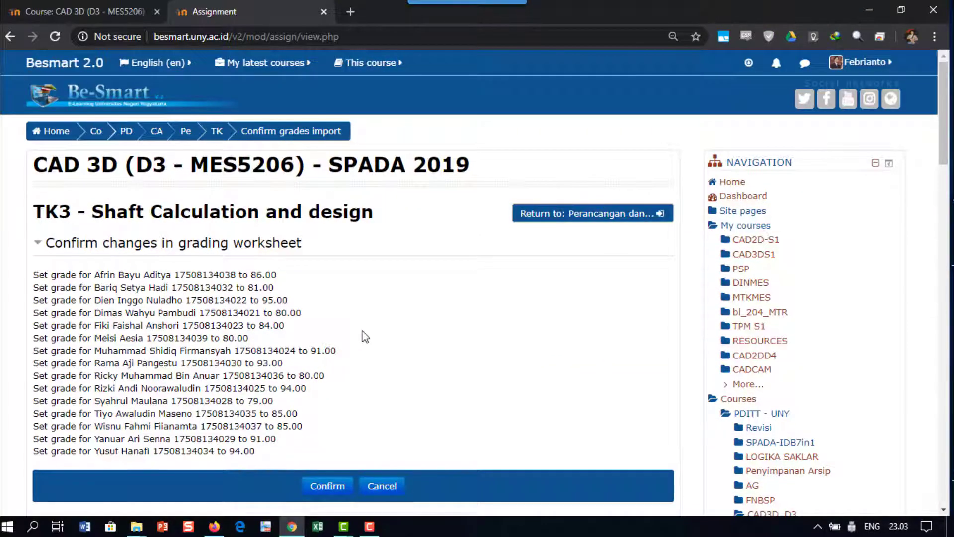
scroll(362, 294, down, 2)
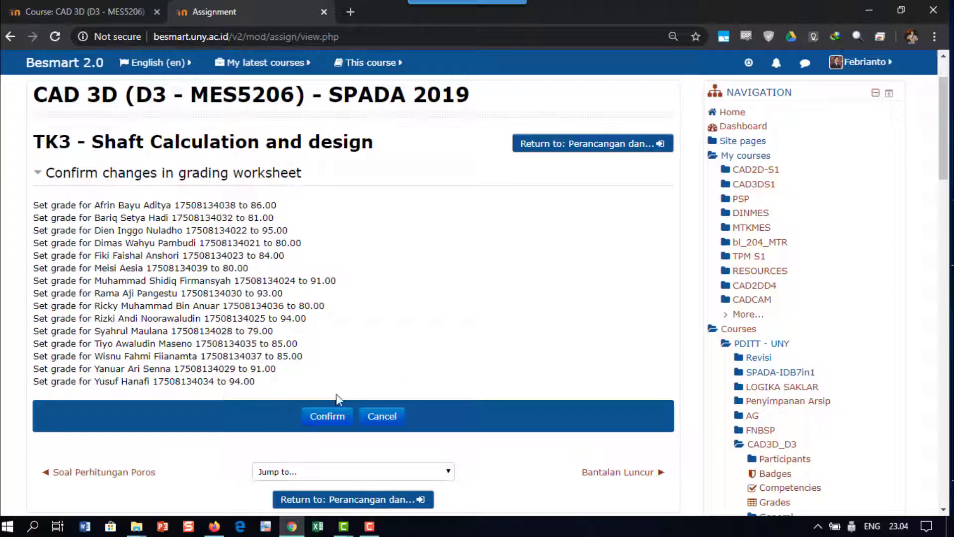
click(336, 416)
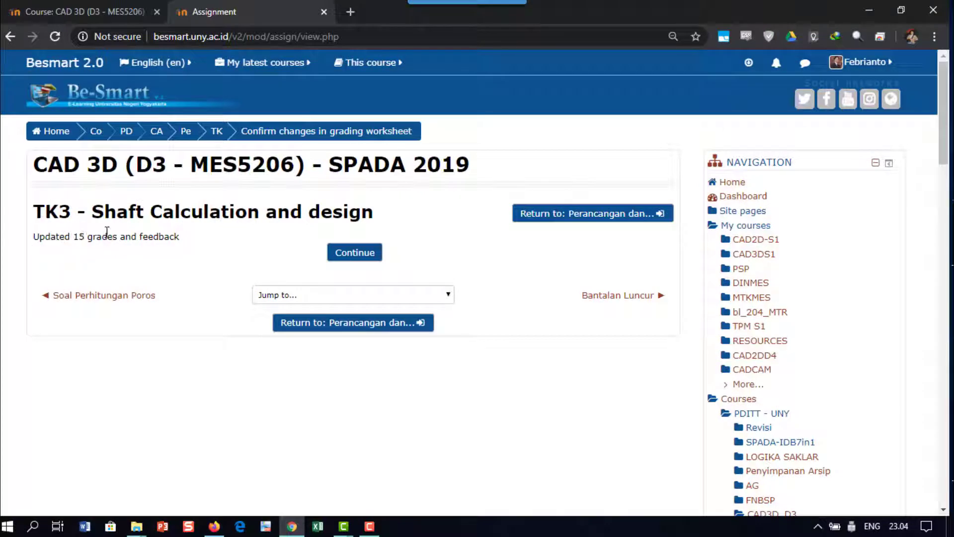
click(351, 256)
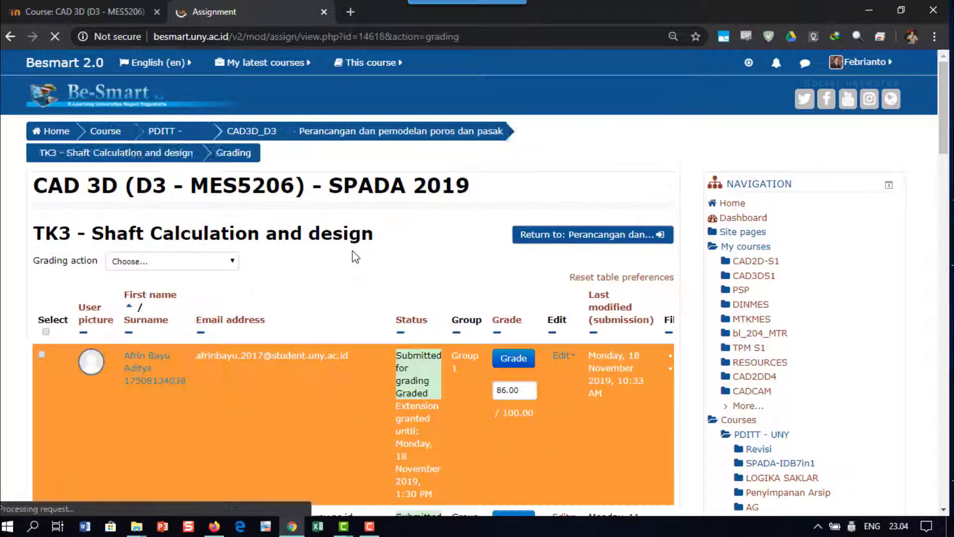
scroll(354, 253, down, 3)
scroll(502, 251, down, 3)
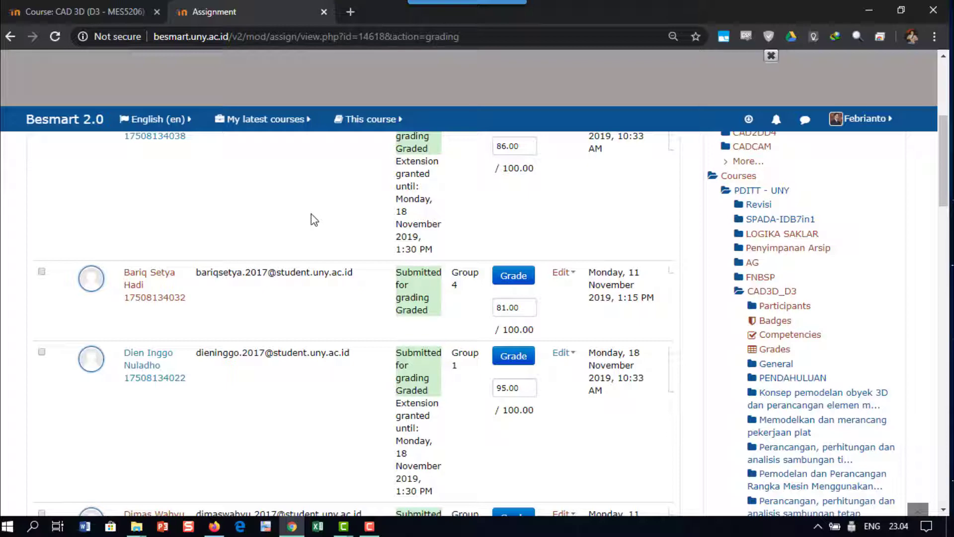
scroll(314, 220, down, 1)
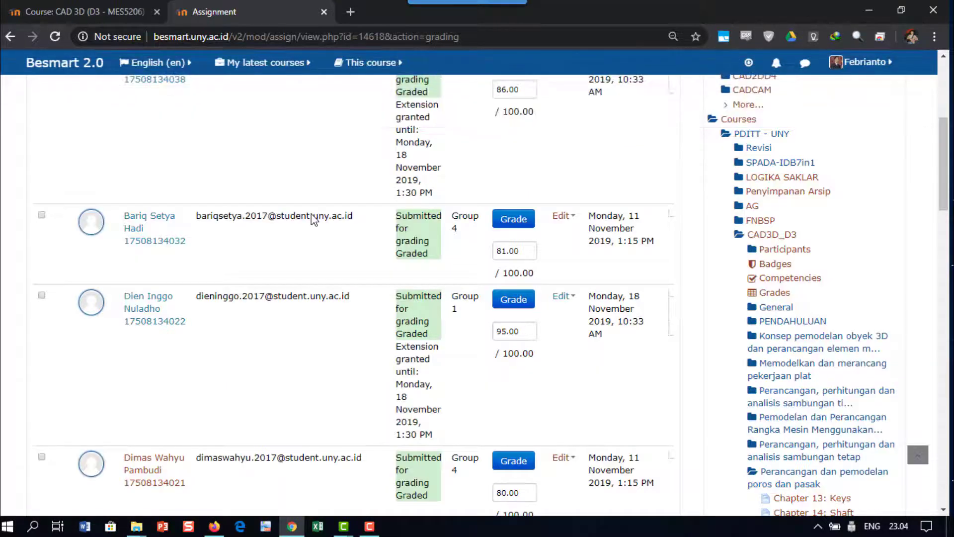